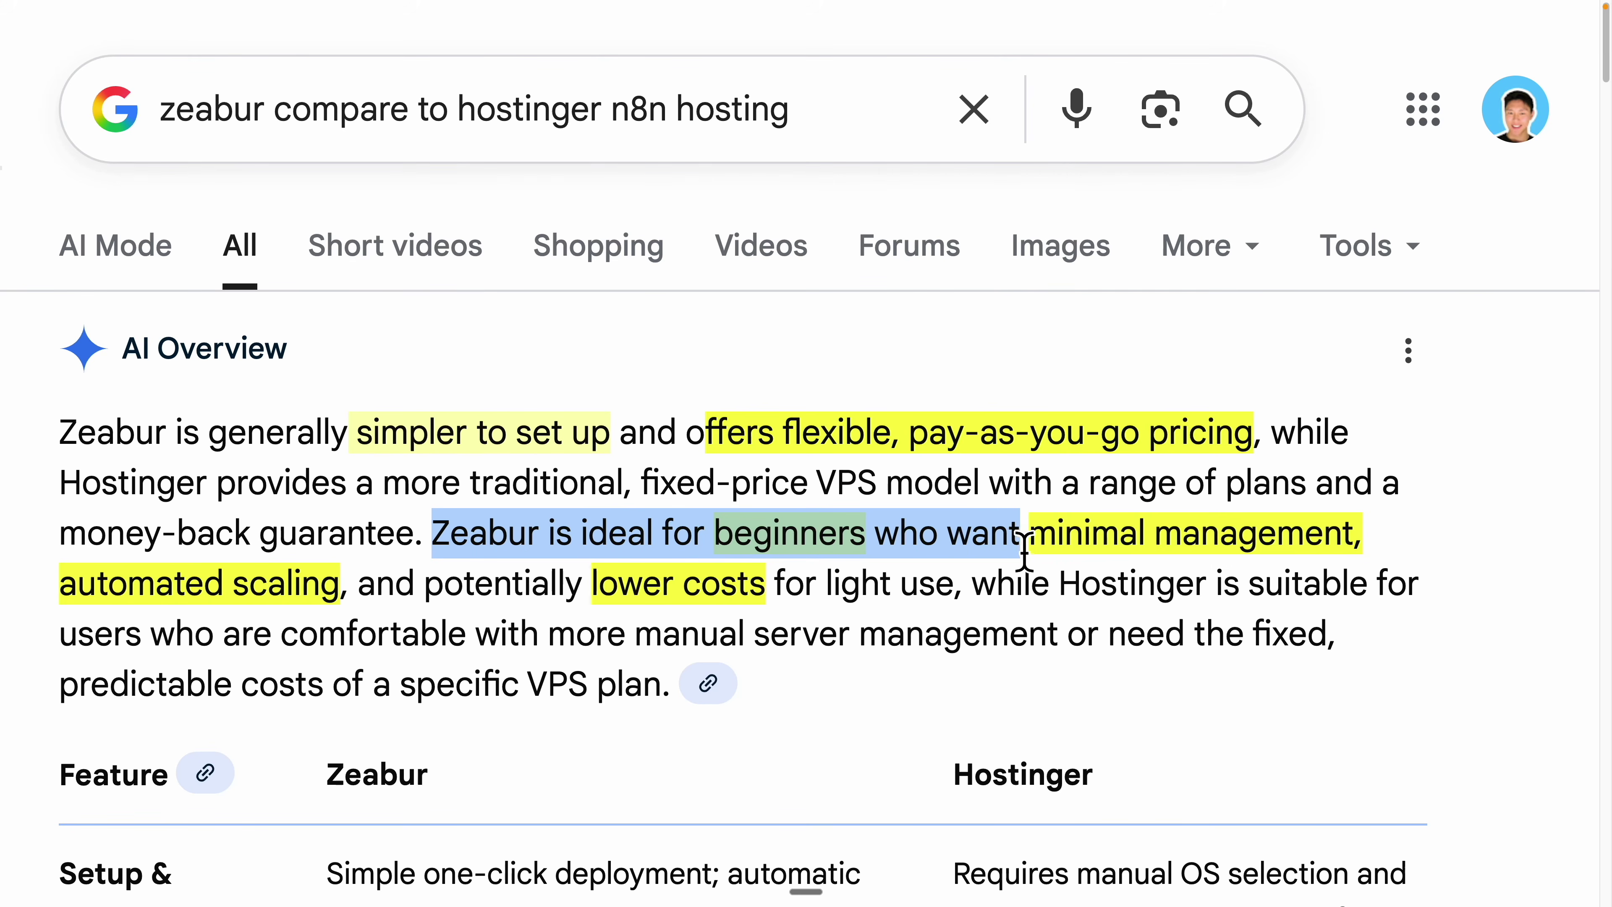
Step: Read the AI Overview passage on why Zeabur suits beginners, selecting the text through "lower costs for light use"
mouse_move(1024, 548)
left_mouse_down()
mouse_move(1331, 550)
mouse_move(611, 548)
mouse_move(338, 600)
mouse_move(450, 587)
mouse_move(673, 613)
mouse_move(976, 610)
left_mouse_up()
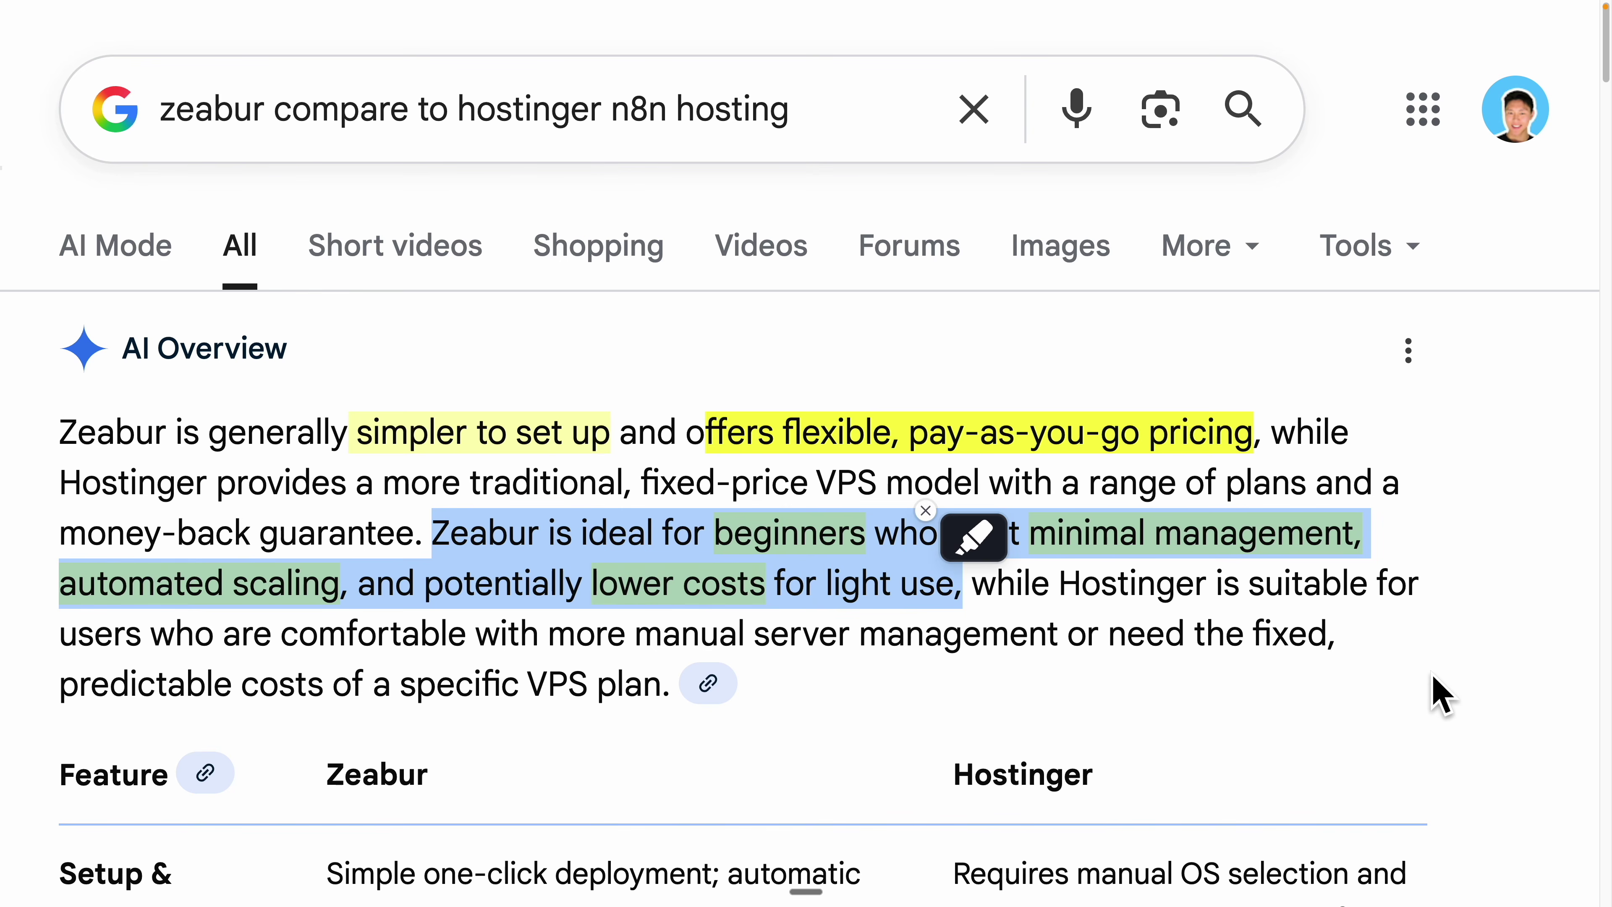
left_click(1269, 657)
left_click_drag(435, 535, 975, 612)
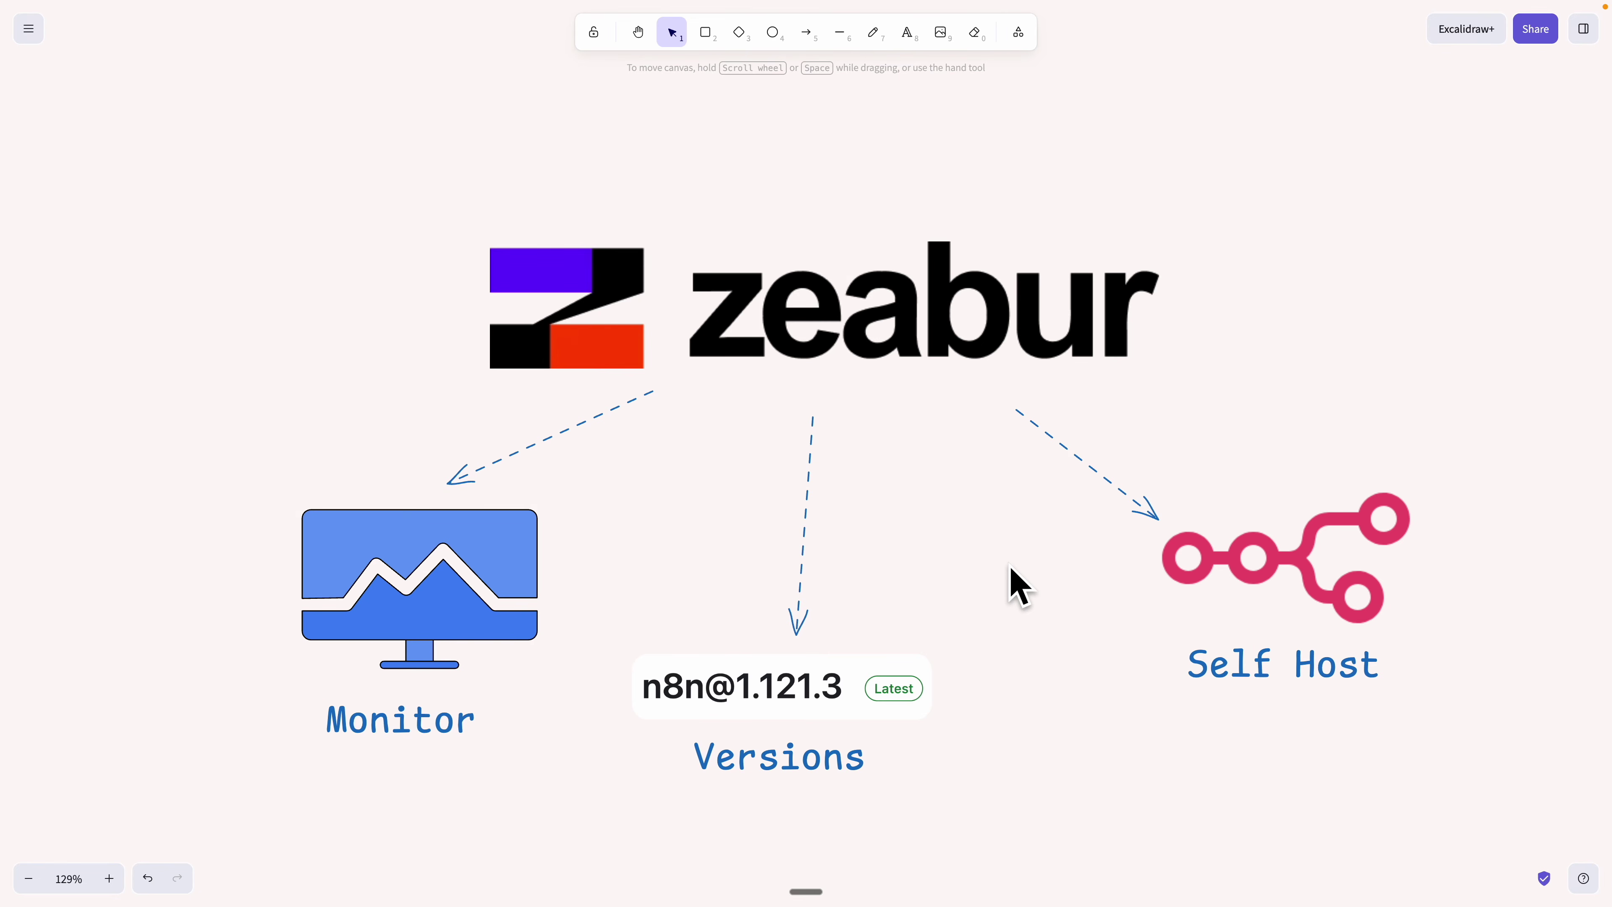
Step: Switch to Excalidraw and examine the Zeabur diagram's Monitor, Versions and Self Host branches
scroll(1025, 508, "up", 5)
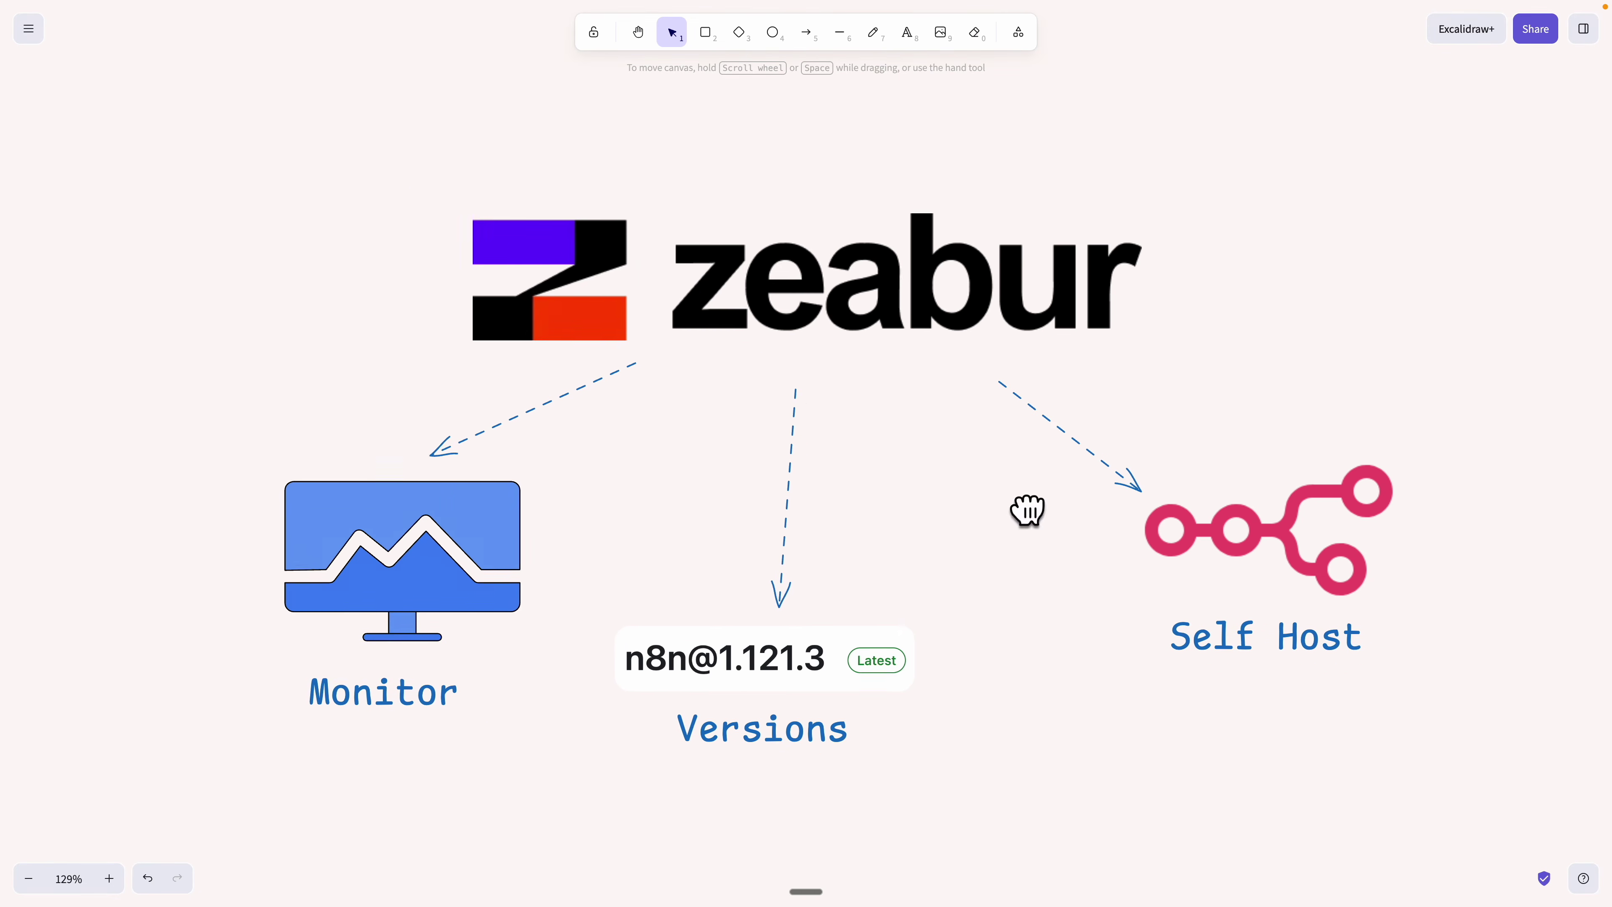
scroll(962, 517, "up", 3)
scroll(864, 533, "down", 6)
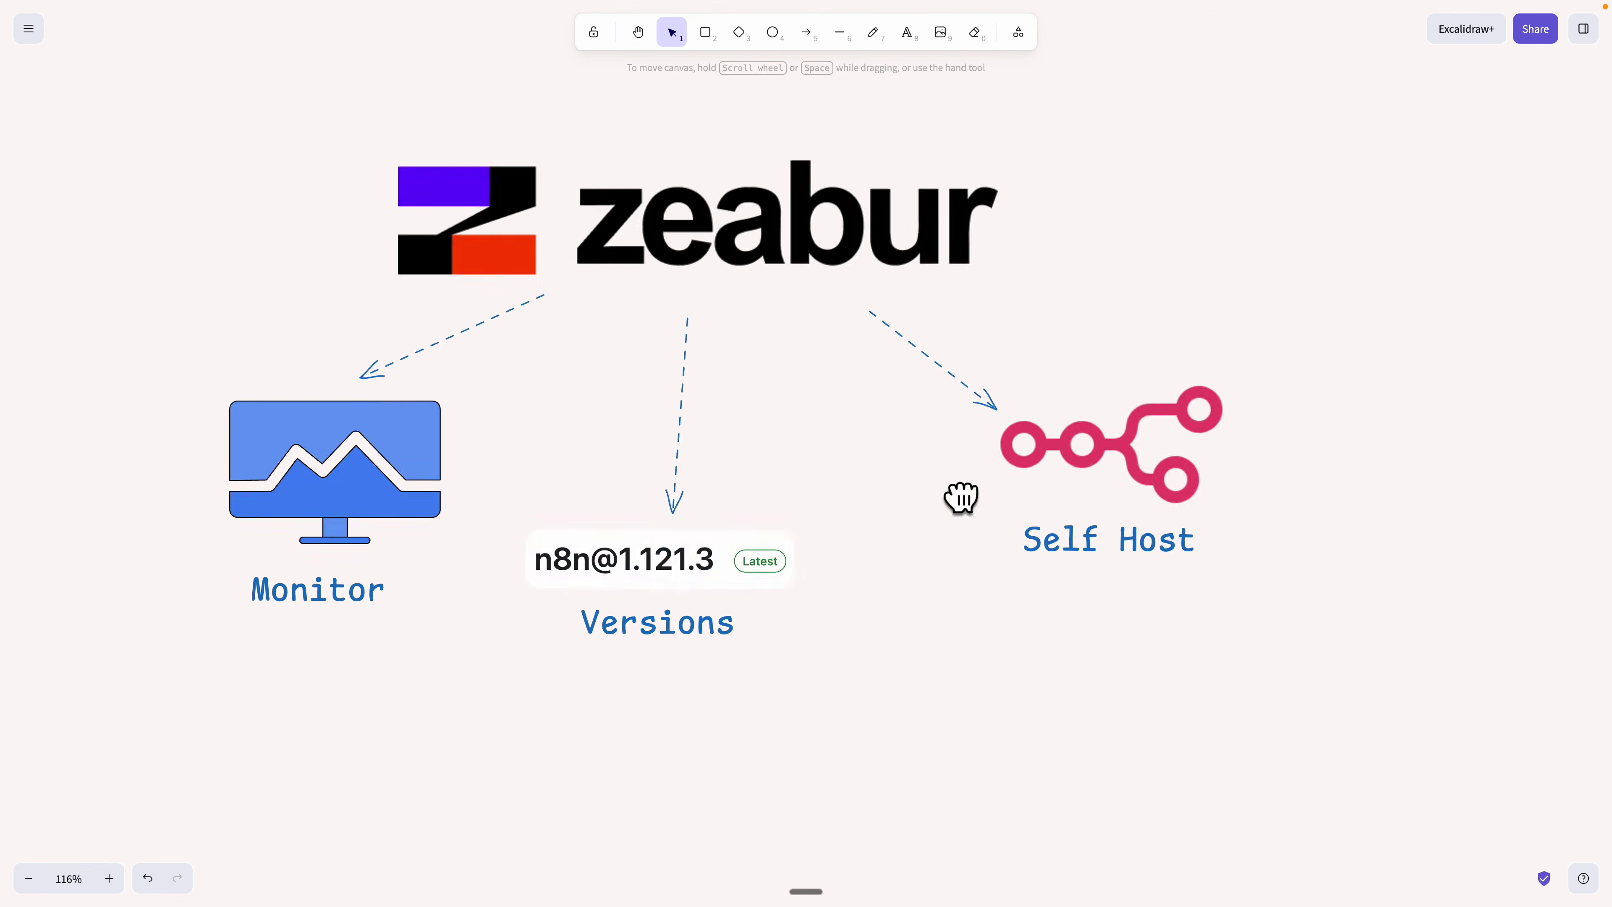
scroll(961, 497, "up", 2)
scroll(765, 571, "up", 4)
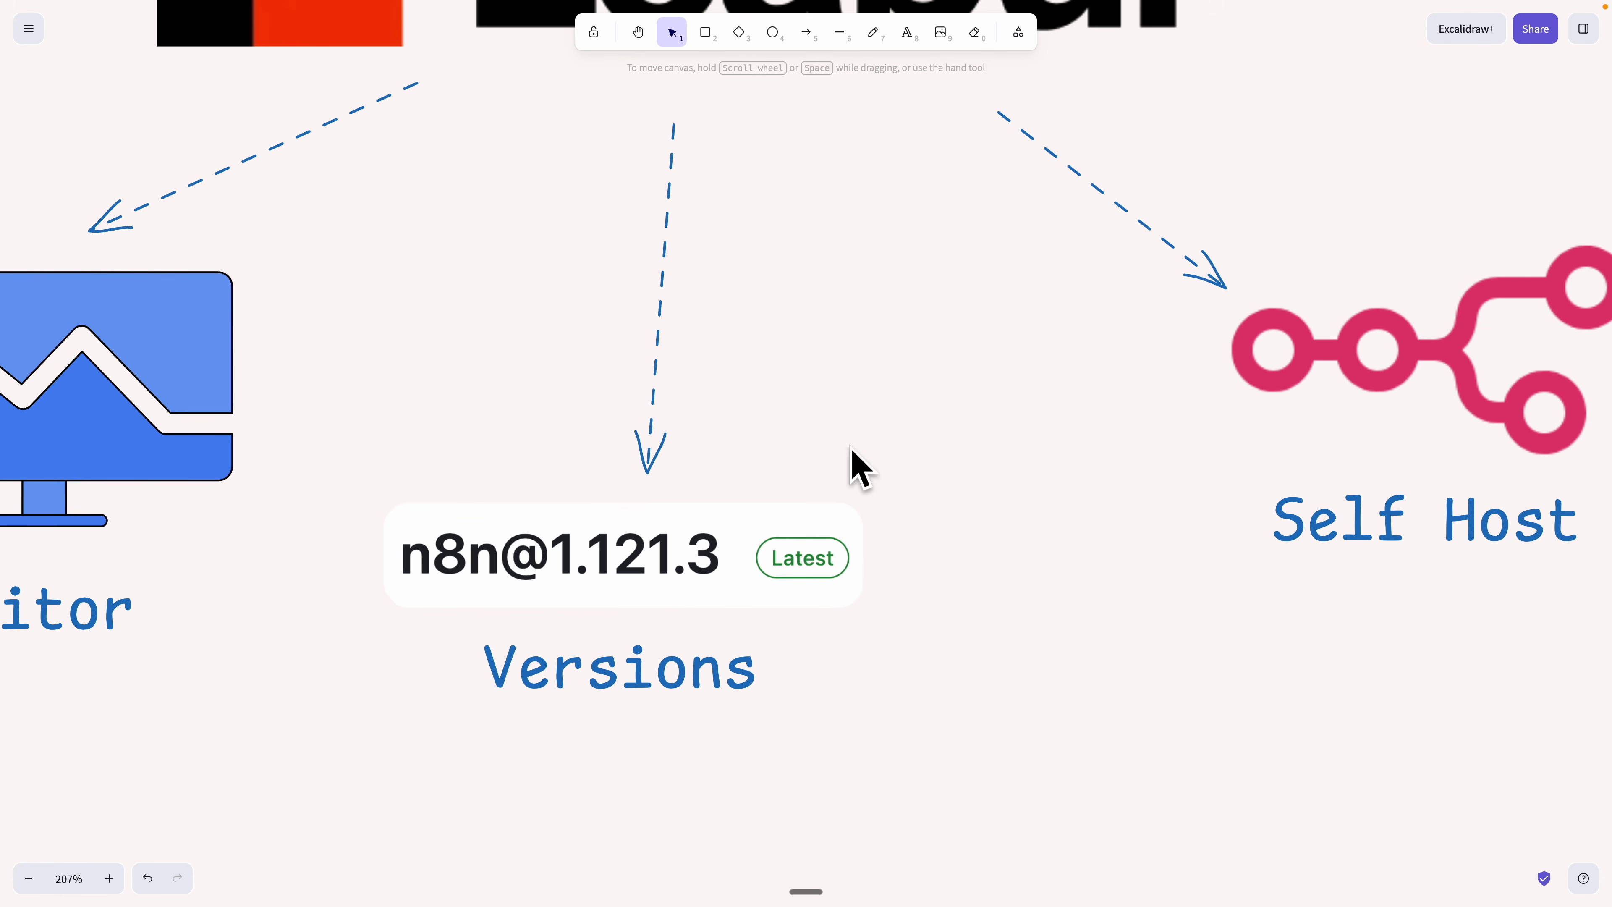
scroll(854, 468, "down", 5)
scroll(824, 439, "left", 5)
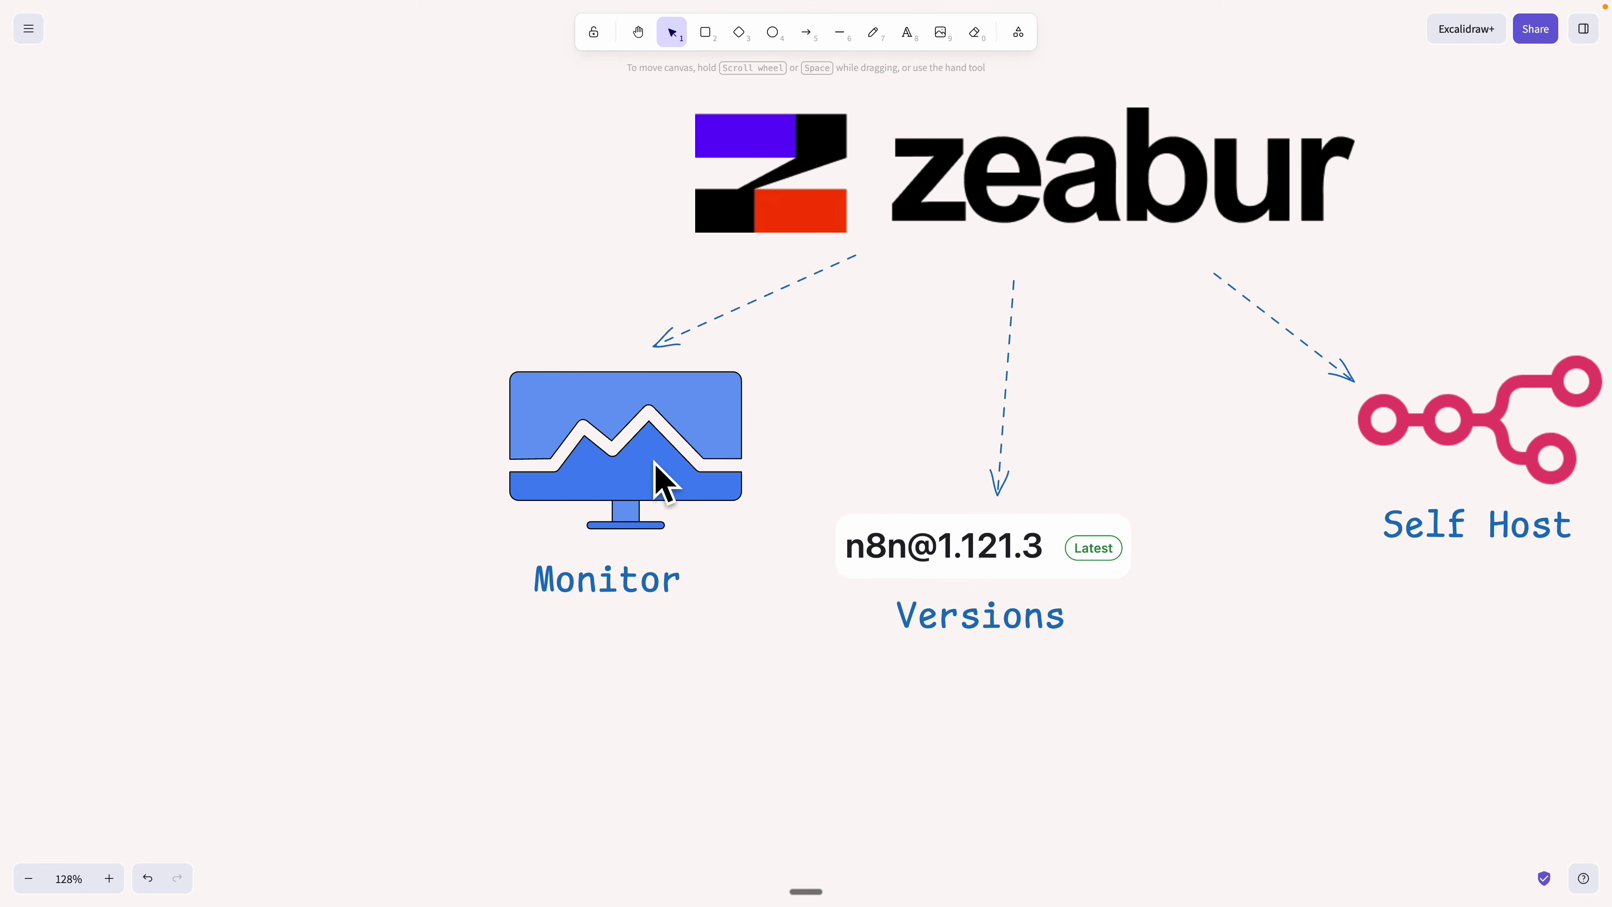
scroll(655, 472, "up", 4)
scroll(821, 461, "down", 5)
left_click_drag(899, 436, 581, 567)
scroll(680, 534, "up", 3)
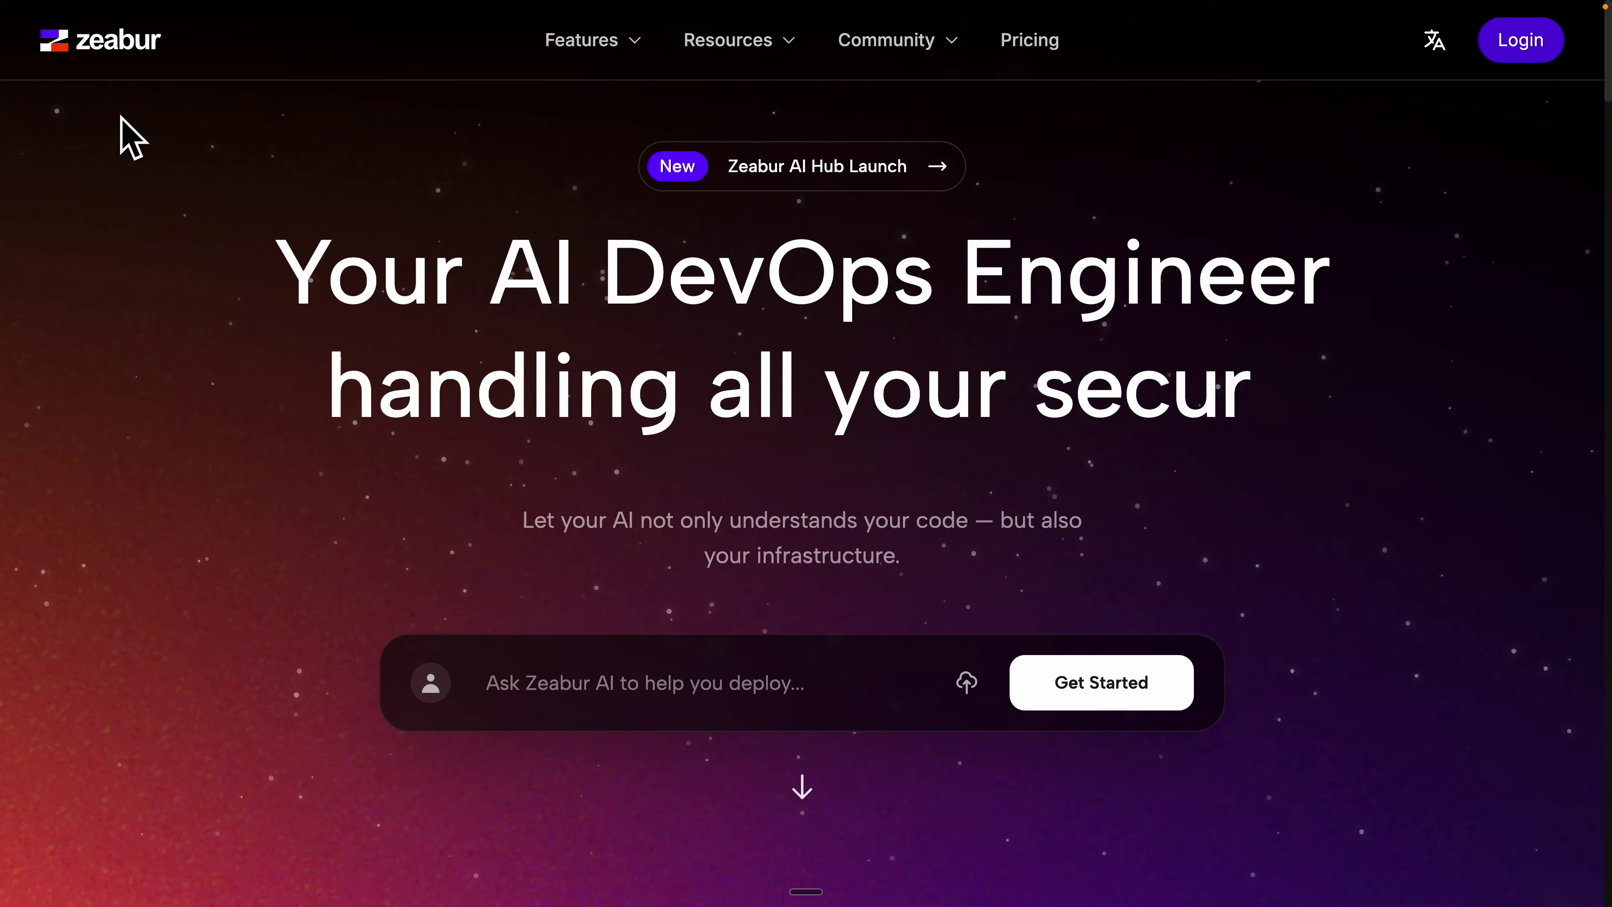
Step: Log in to Zeabur and start a new project, choosing the AWS California, United States region
left_click(1529, 47)
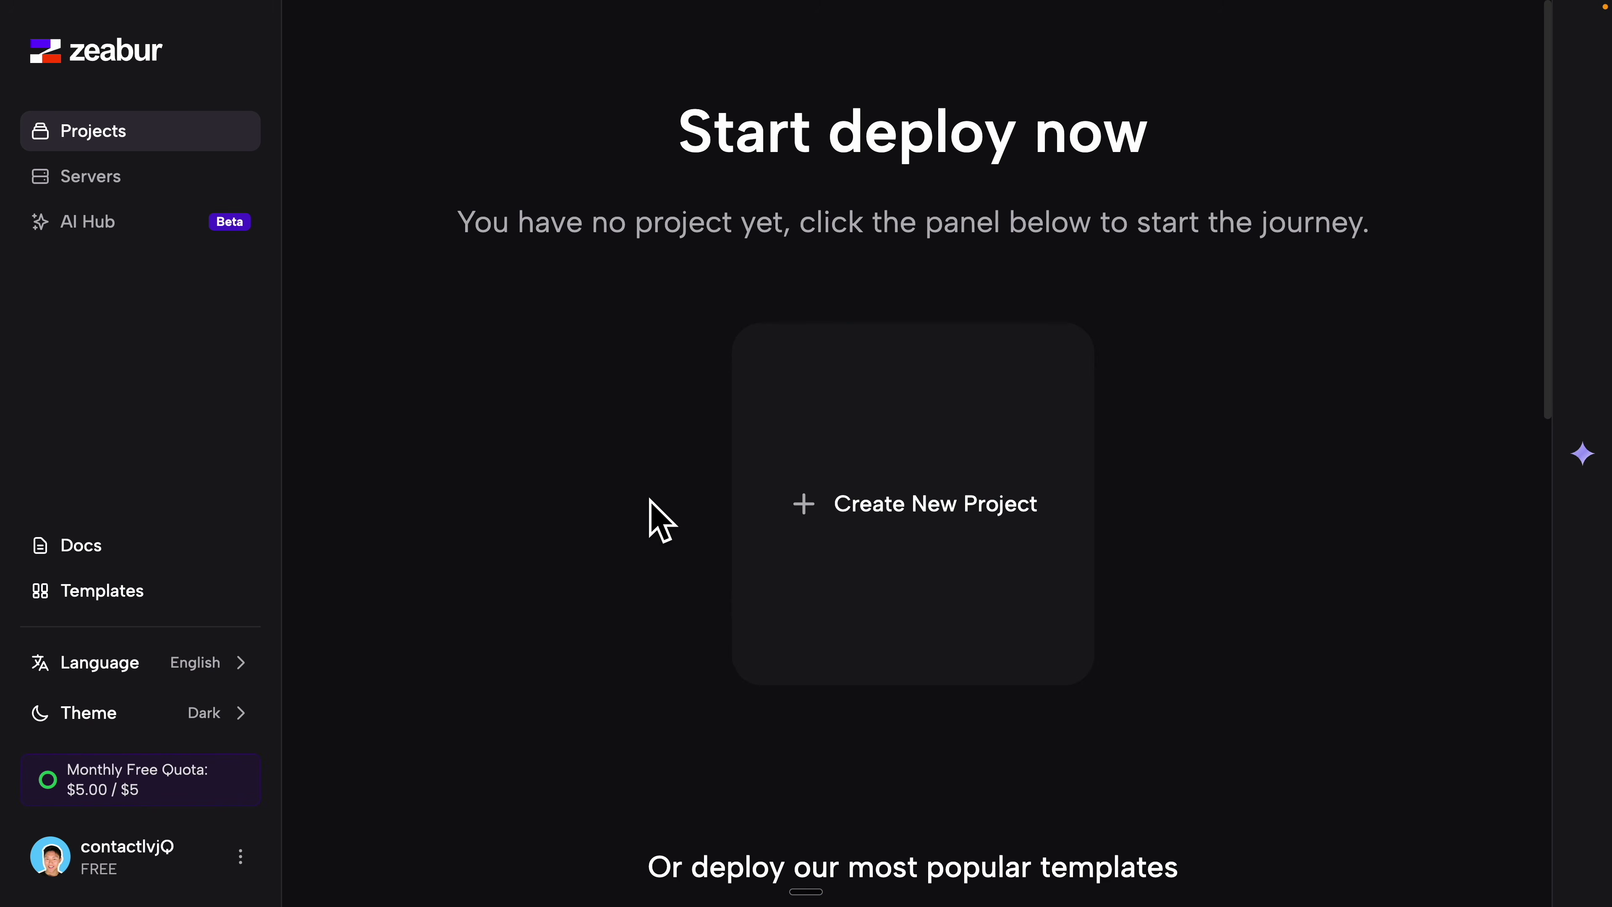
left_click(876, 530)
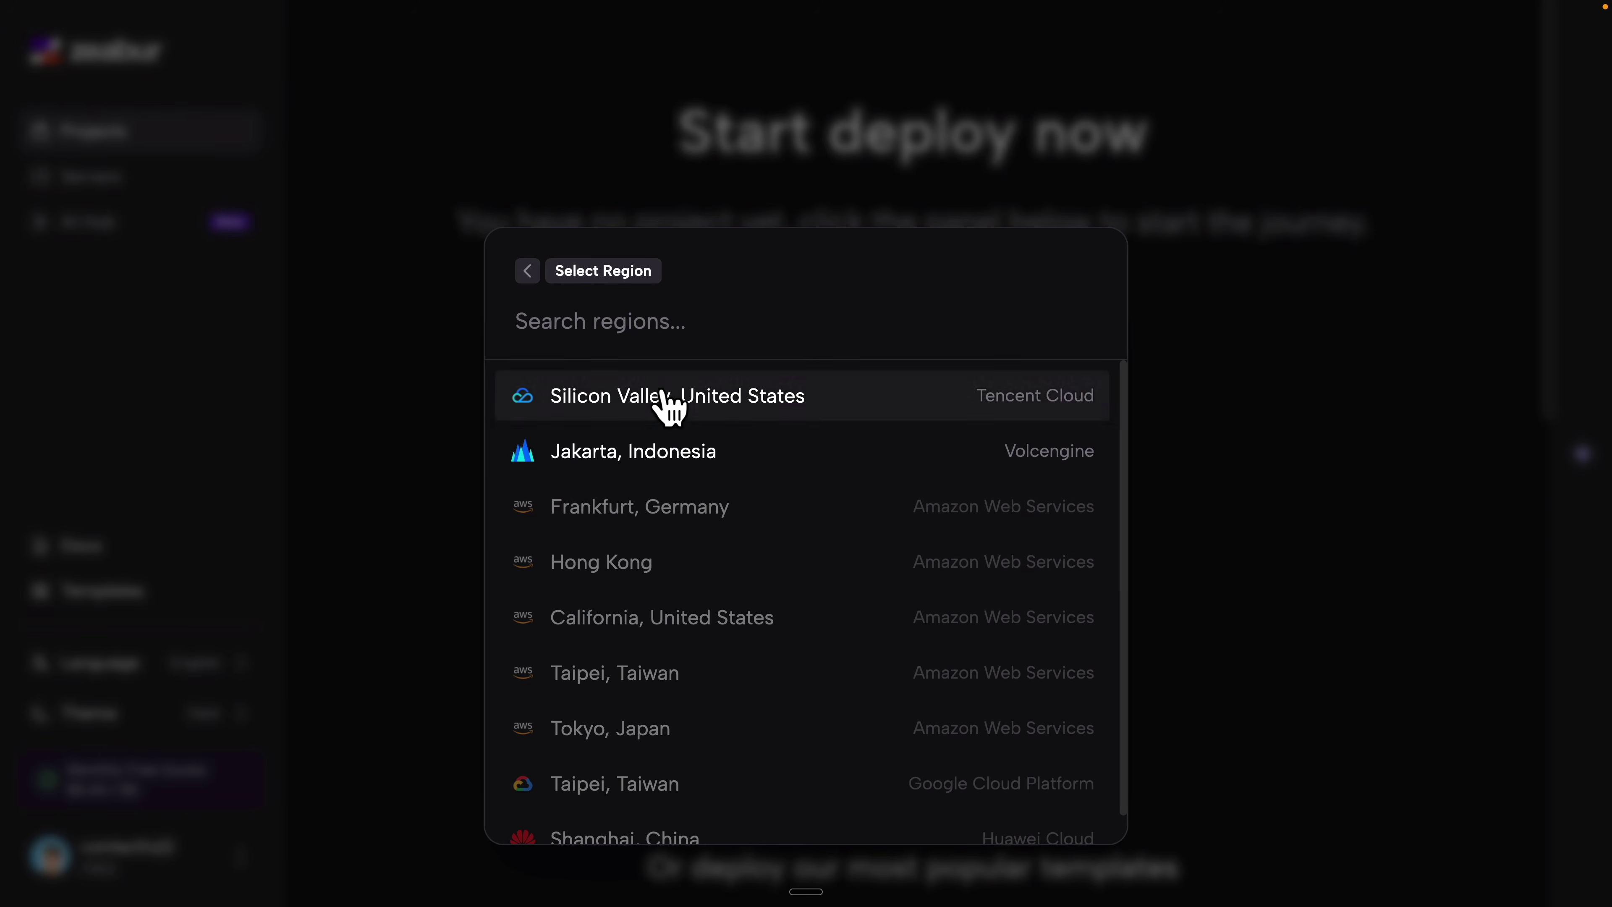
scroll(709, 629, "down", 1)
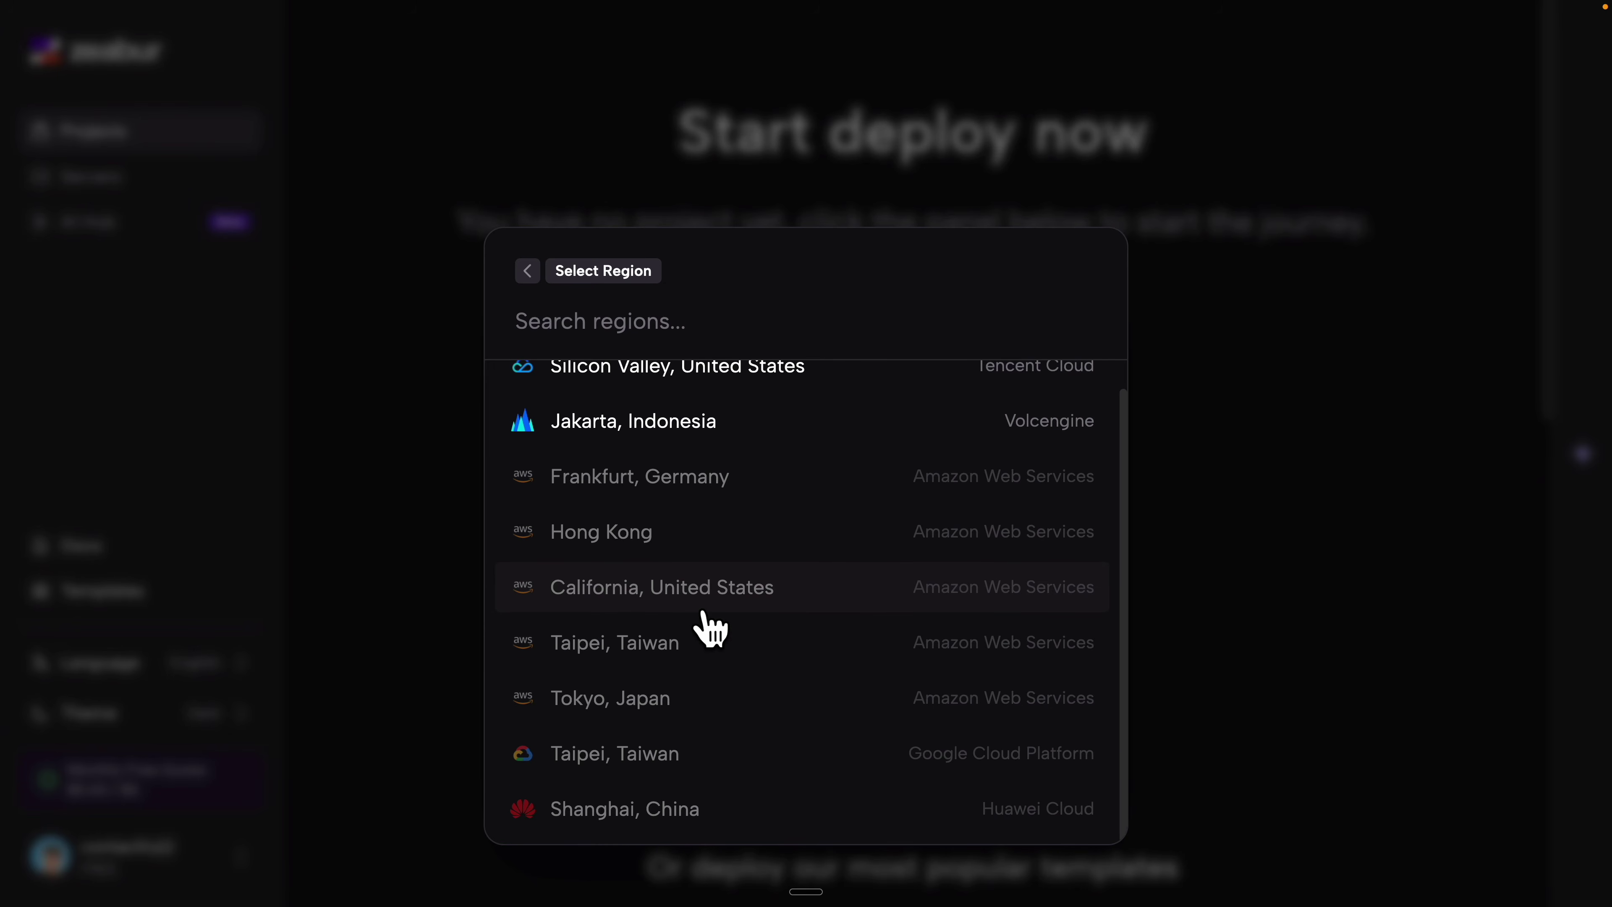
scroll(709, 631, "up", 1)
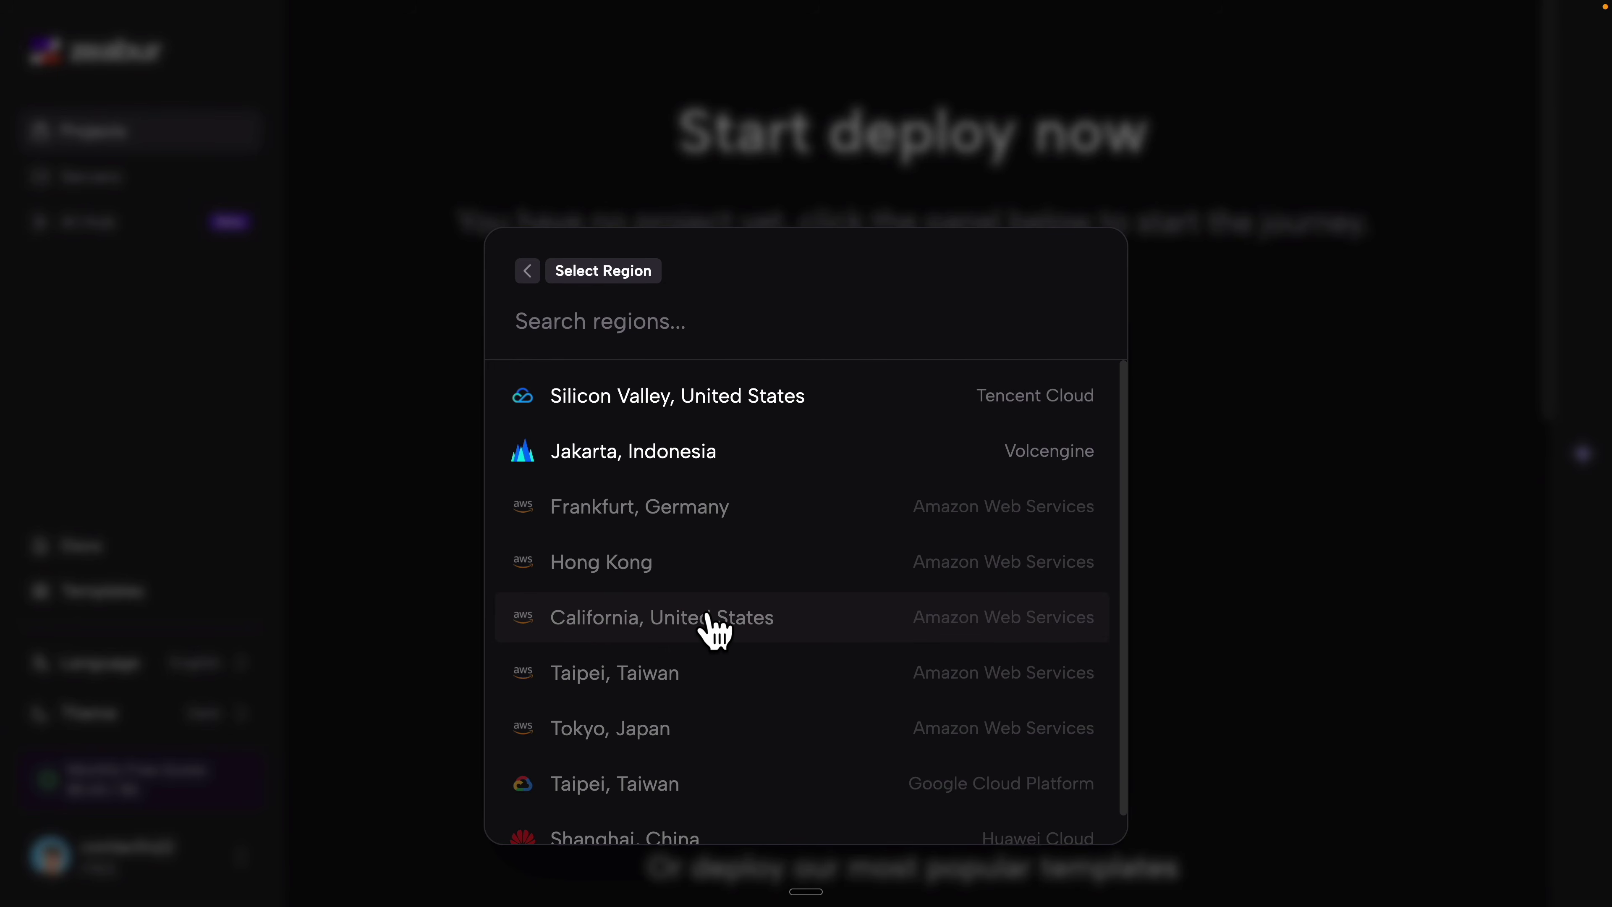
left_click(709, 629)
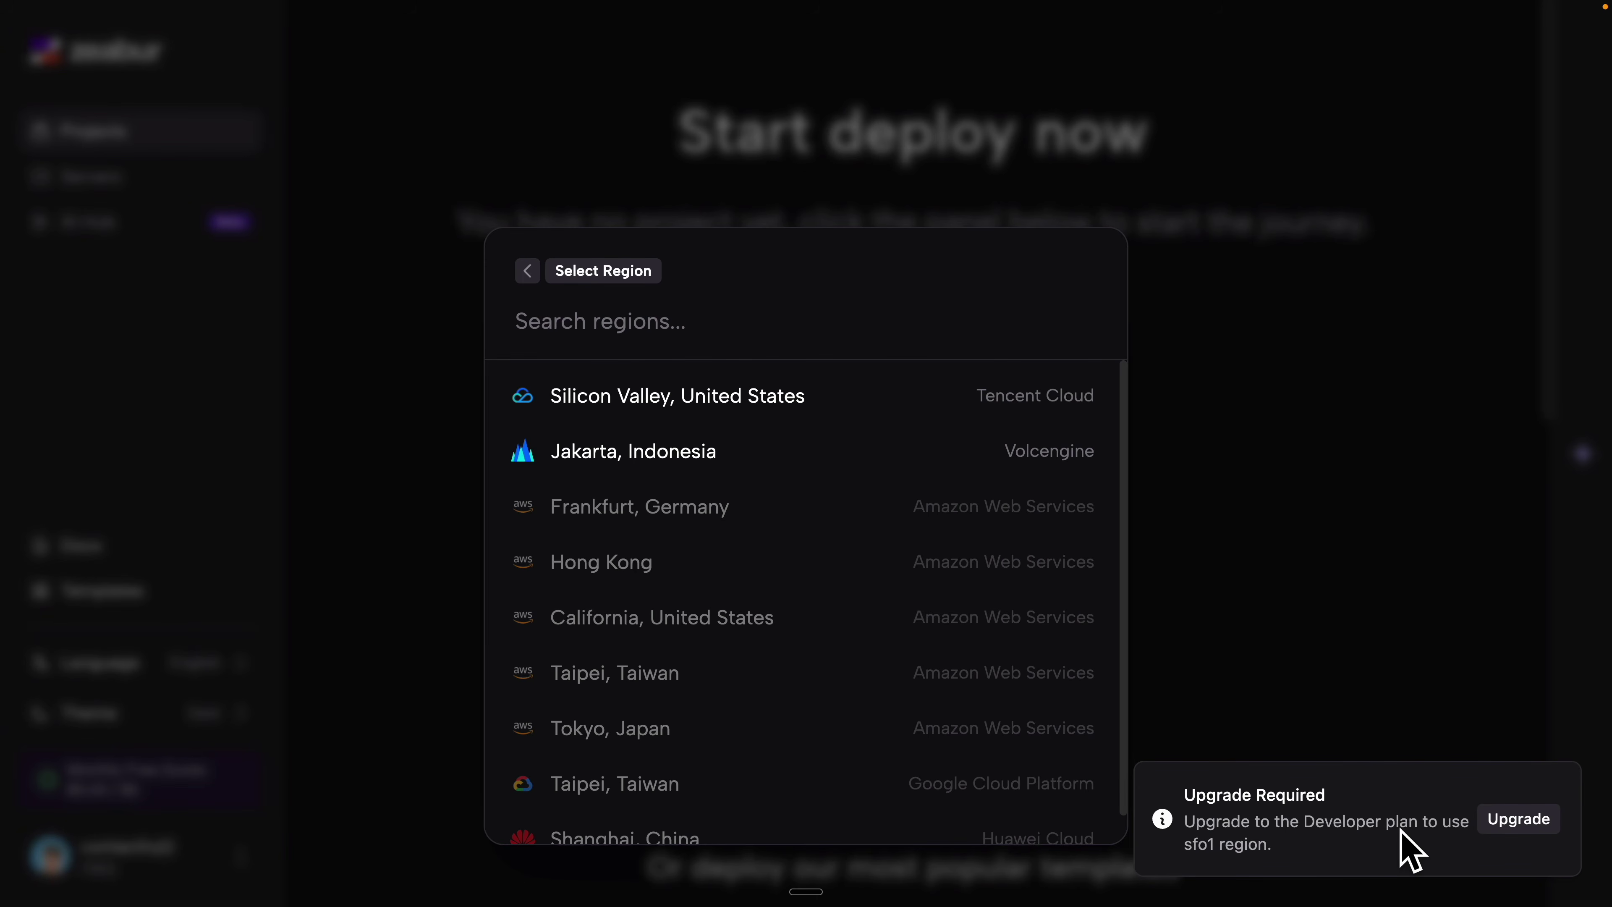
Step: Open the upgrade plans and review the Developer Plan's monthly credit, vCPU and memory limits, and priority technical support
left_click(1517, 824)
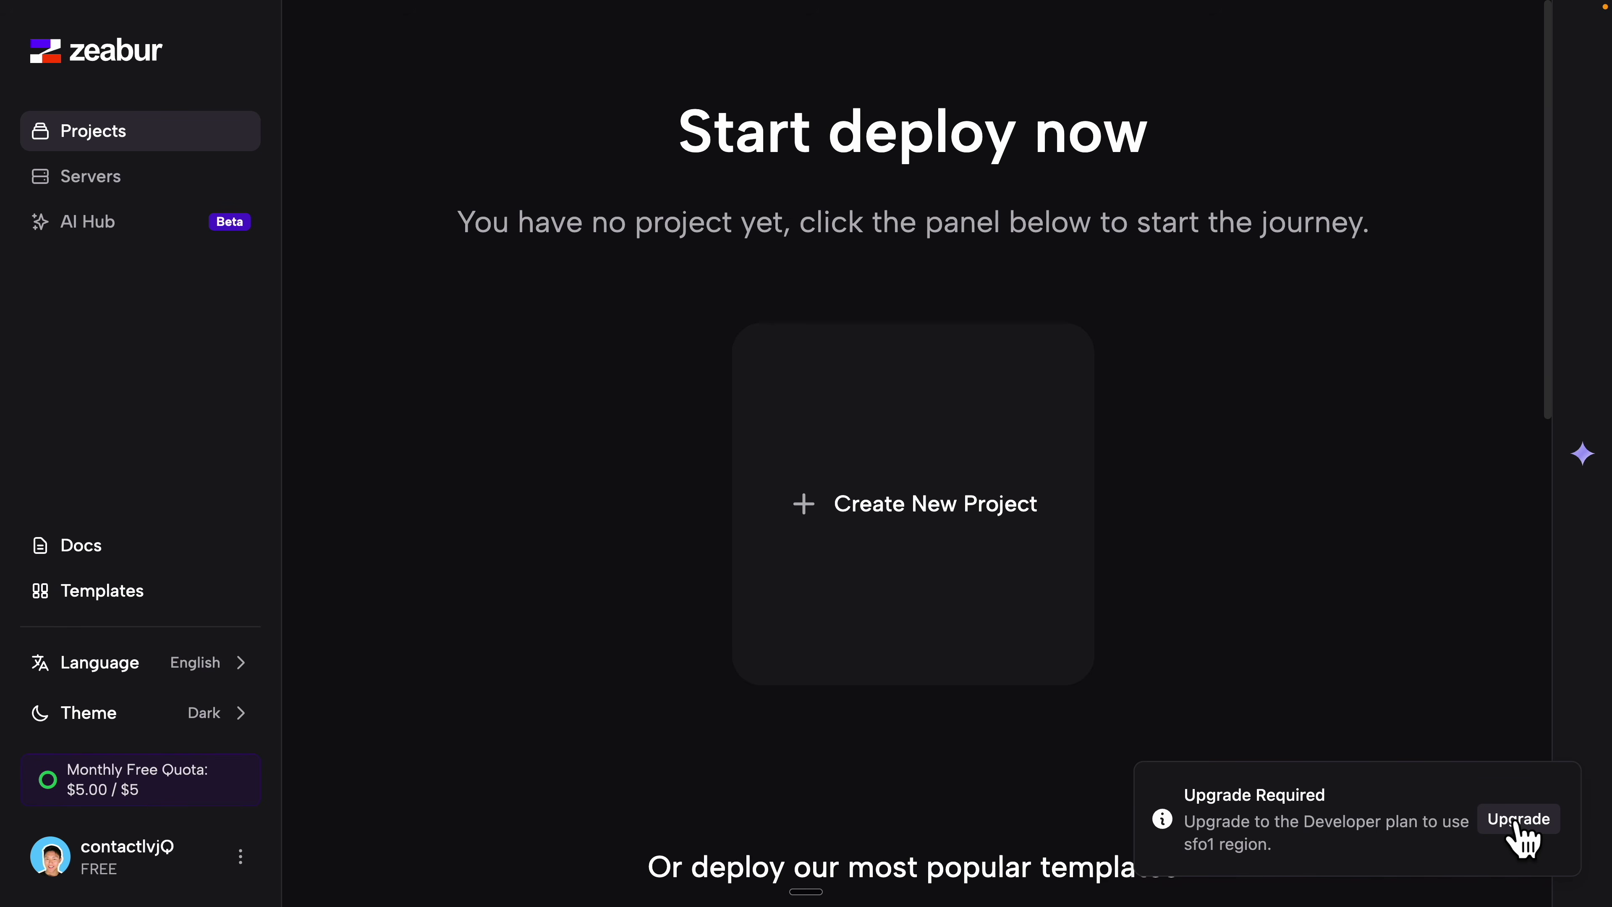
left_click(1508, 823)
left_click_drag(730, 199, 903, 182)
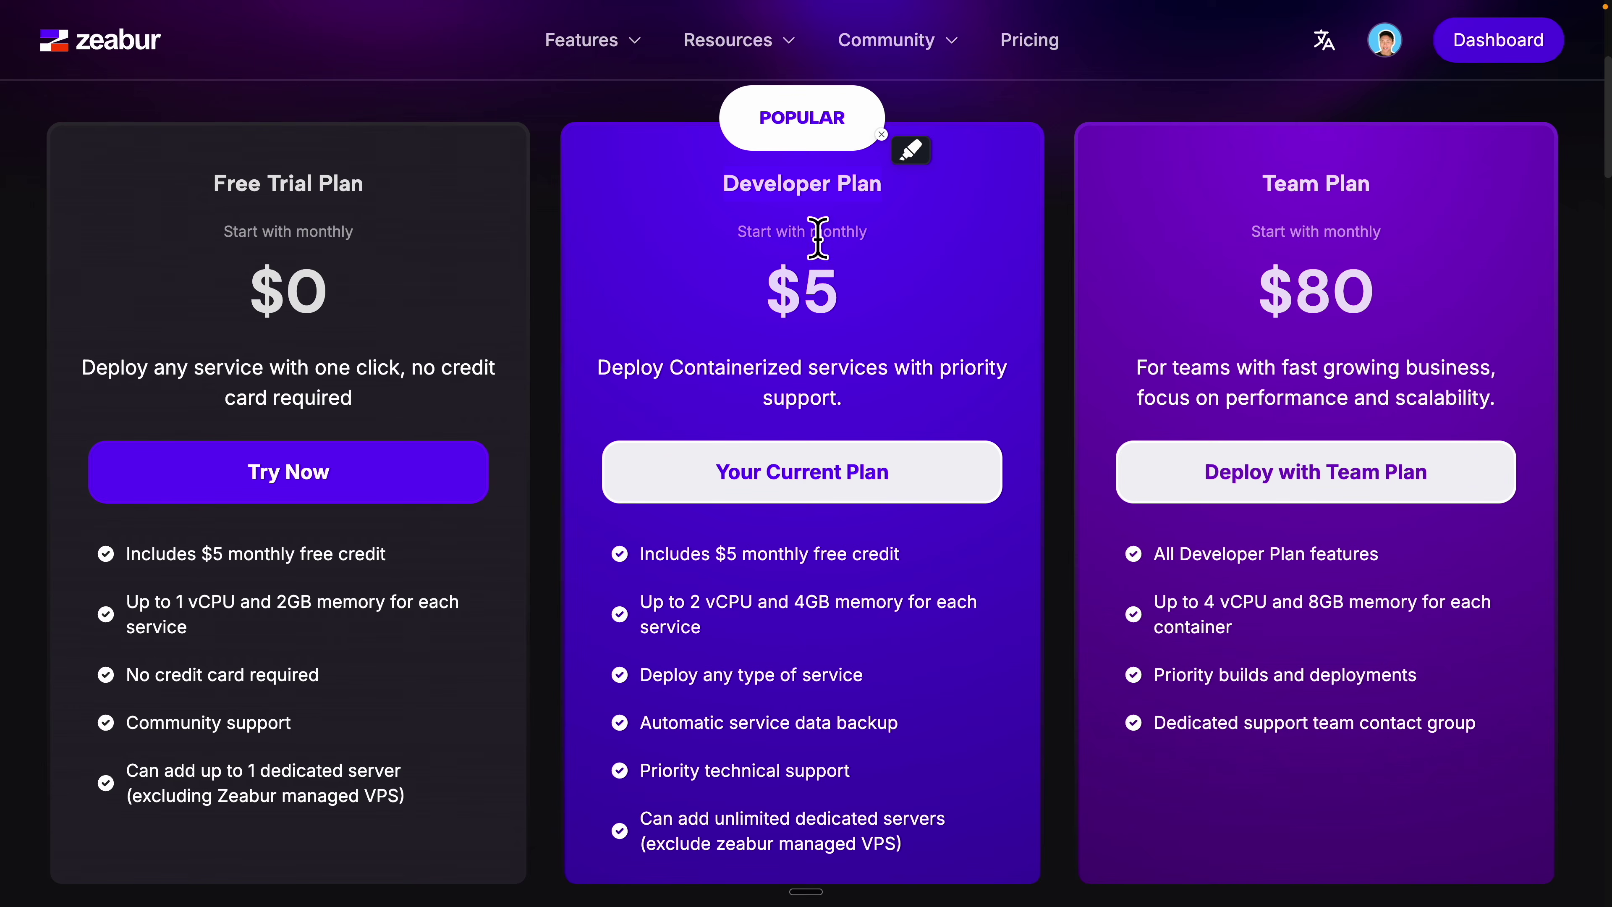
left_click_drag(714, 567, 907, 564)
left_click(711, 620)
left_click_drag(795, 615, 911, 619)
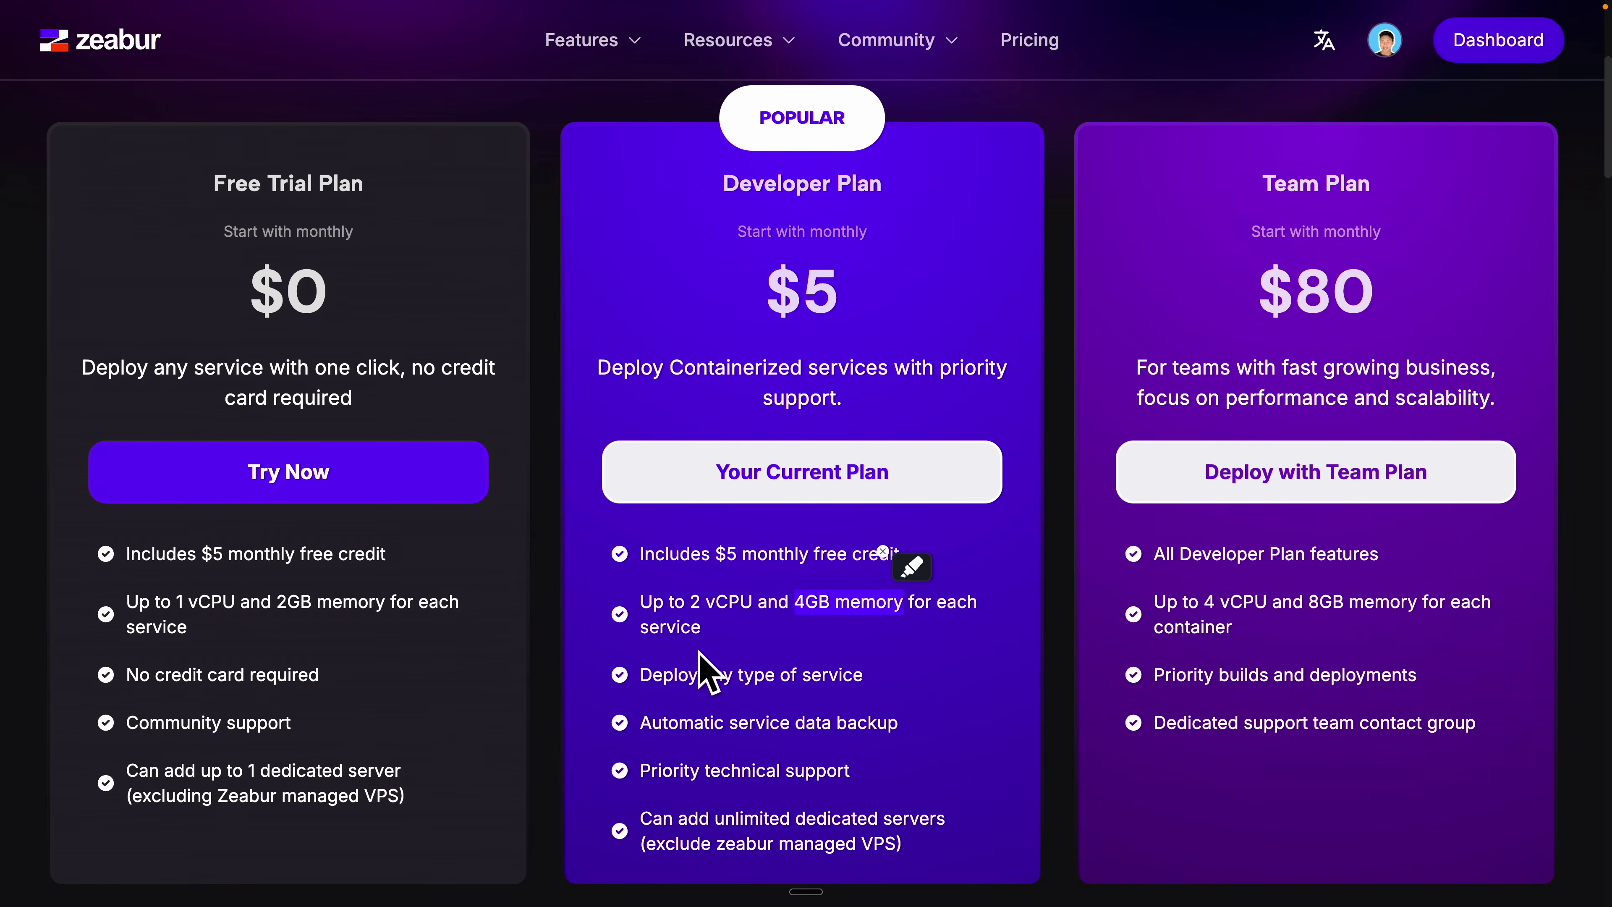
left_click_drag(638, 769, 869, 786)
left_click(937, 768)
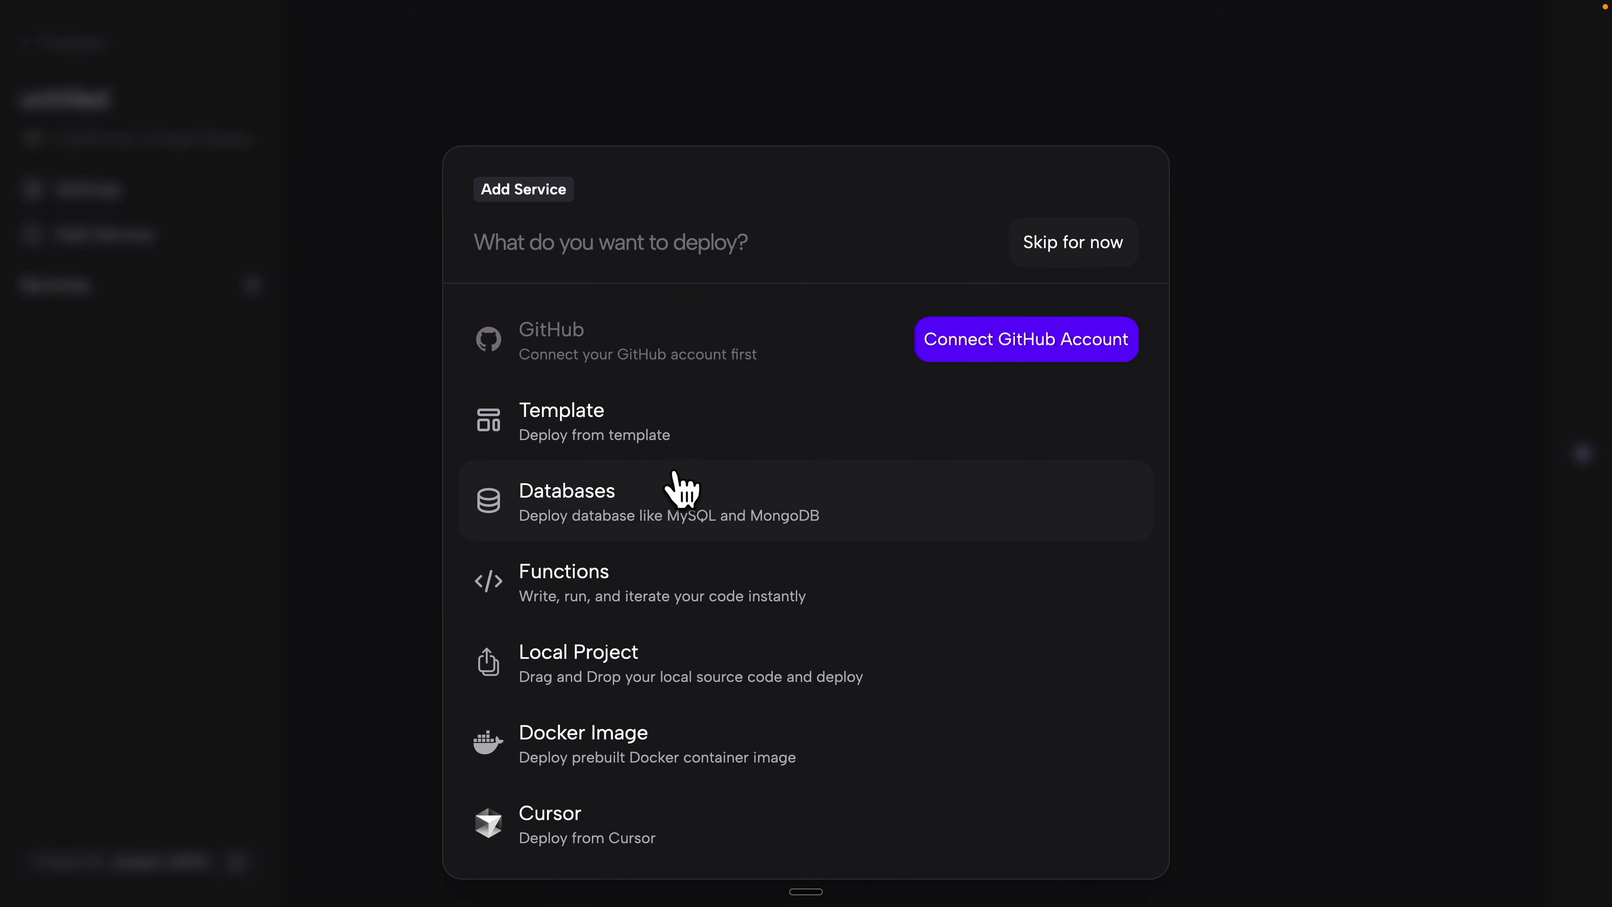
Step: Find the n8n template and deploy it to the project with the domain erictech.zeabur.app
left_click(657, 443)
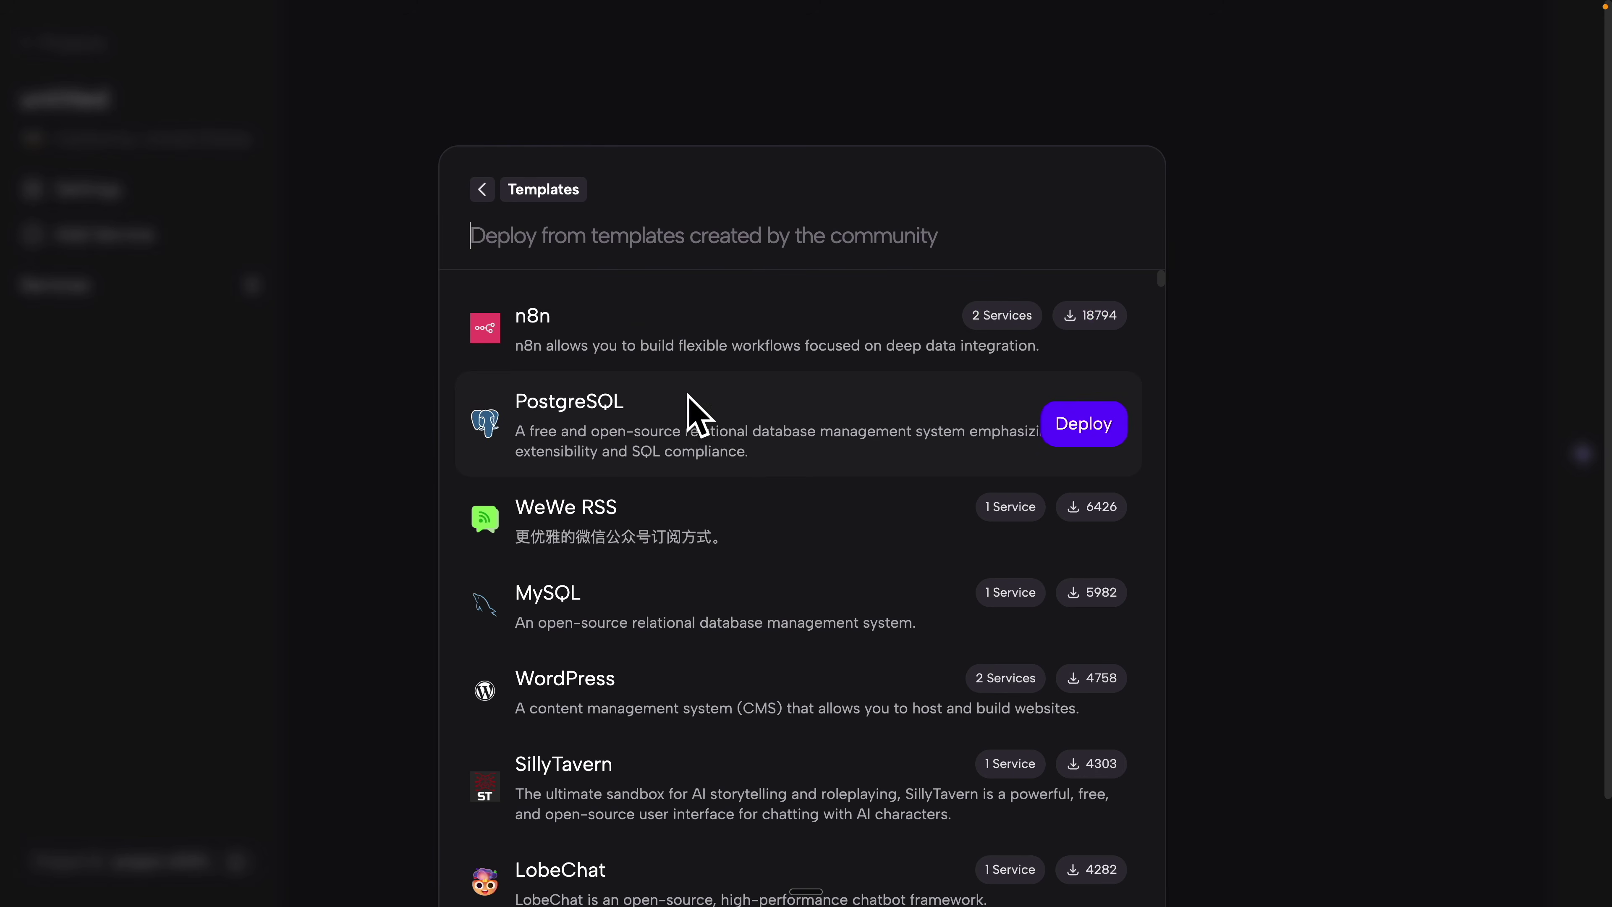
type("n8n")
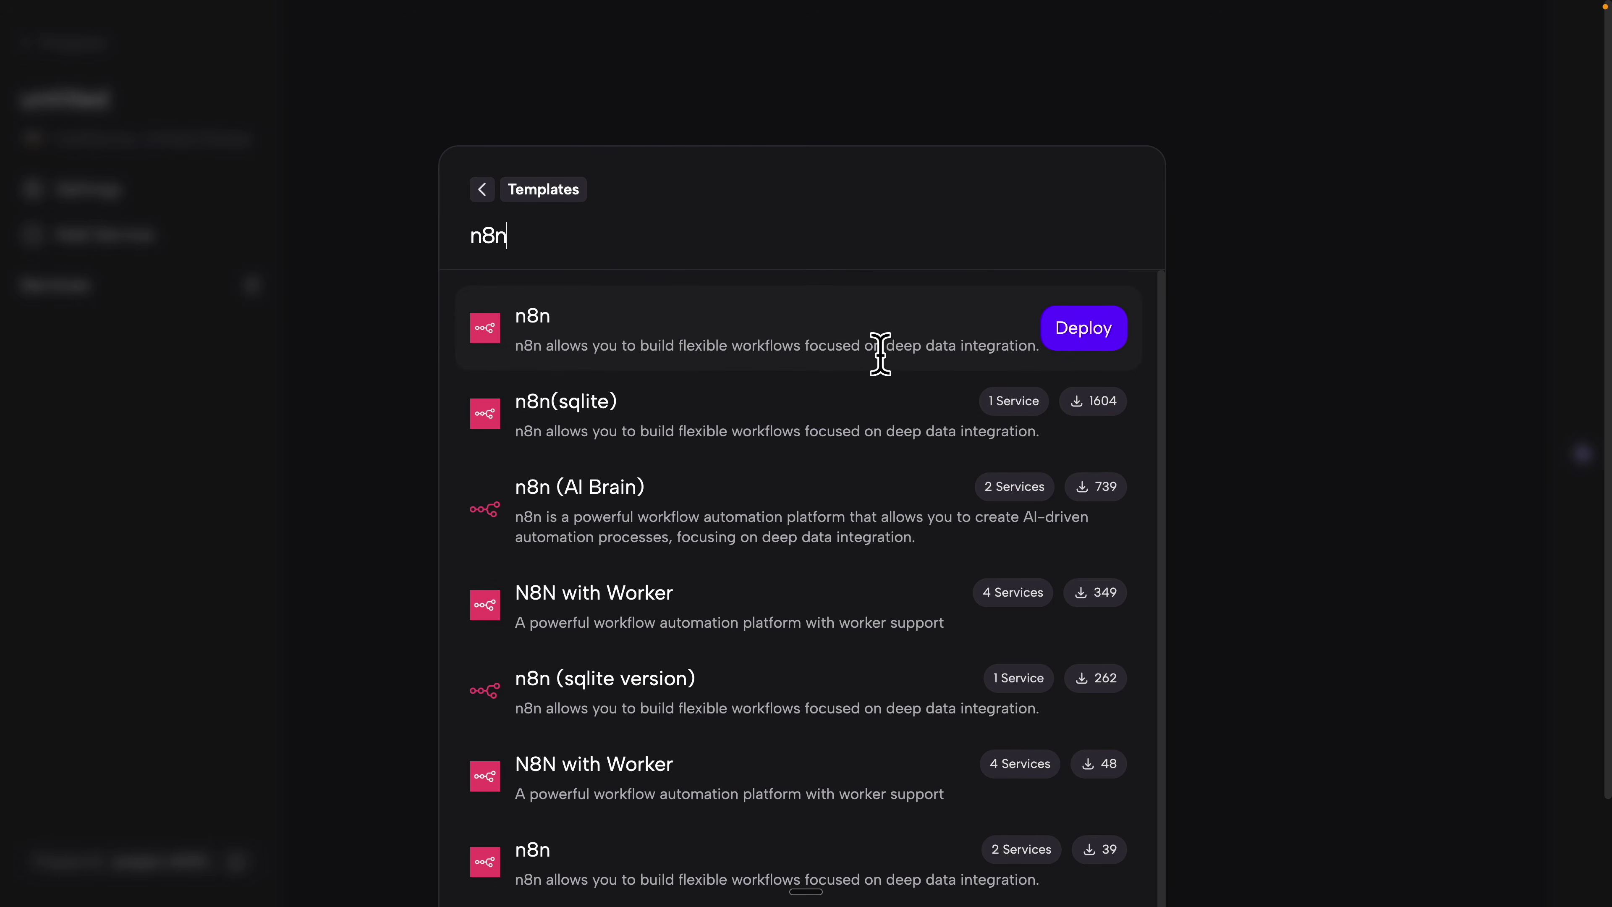
left_click(1096, 343)
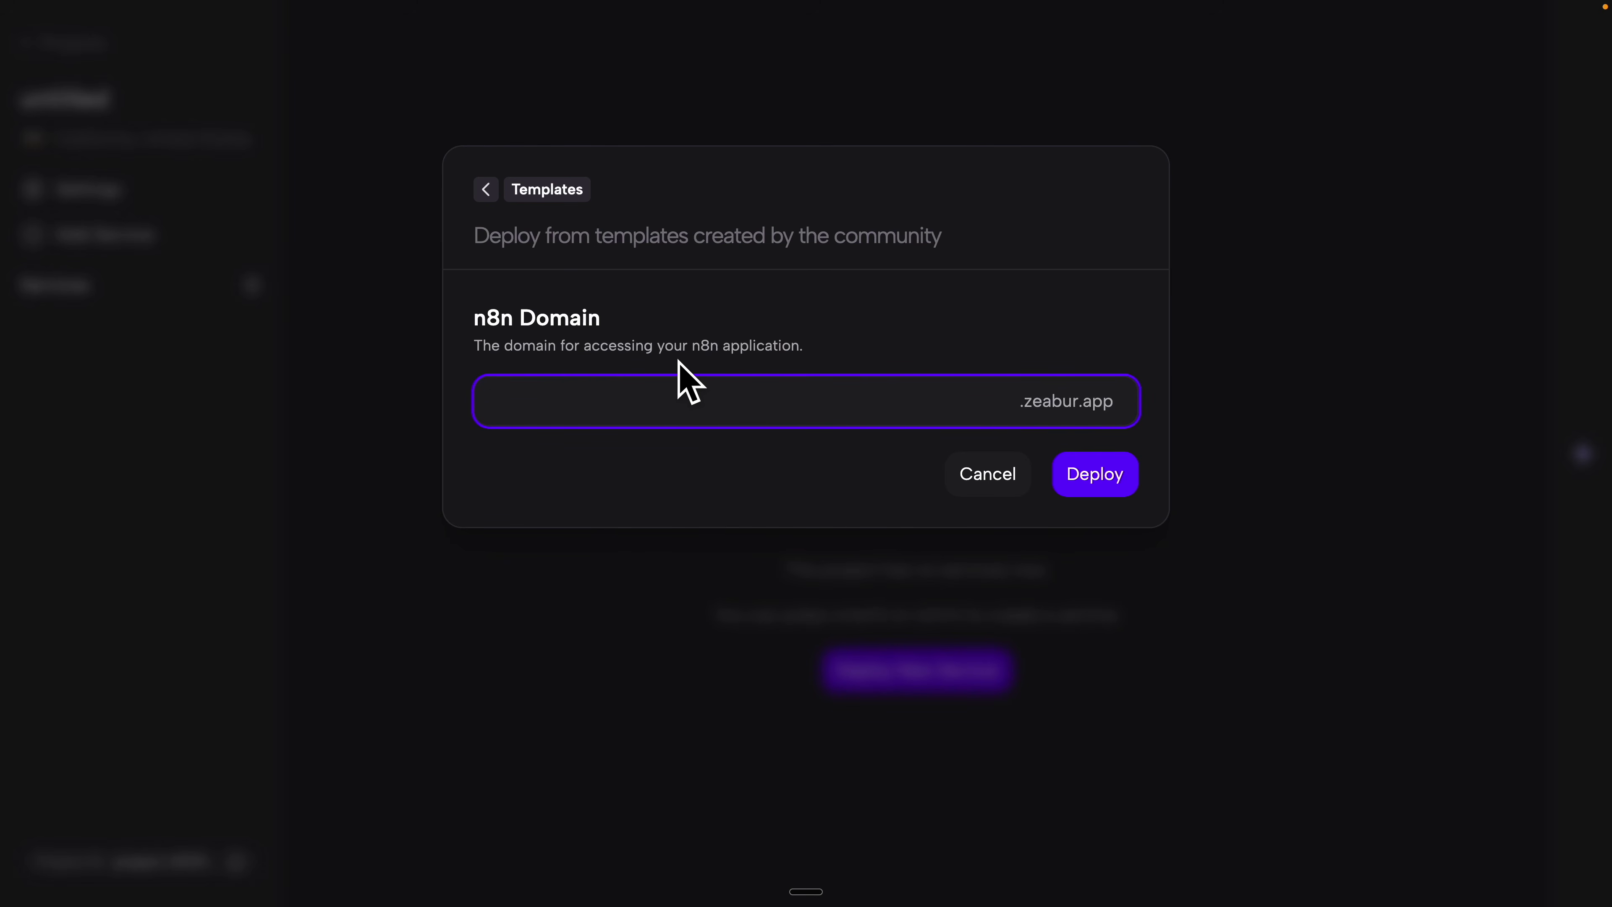
type("erictech")
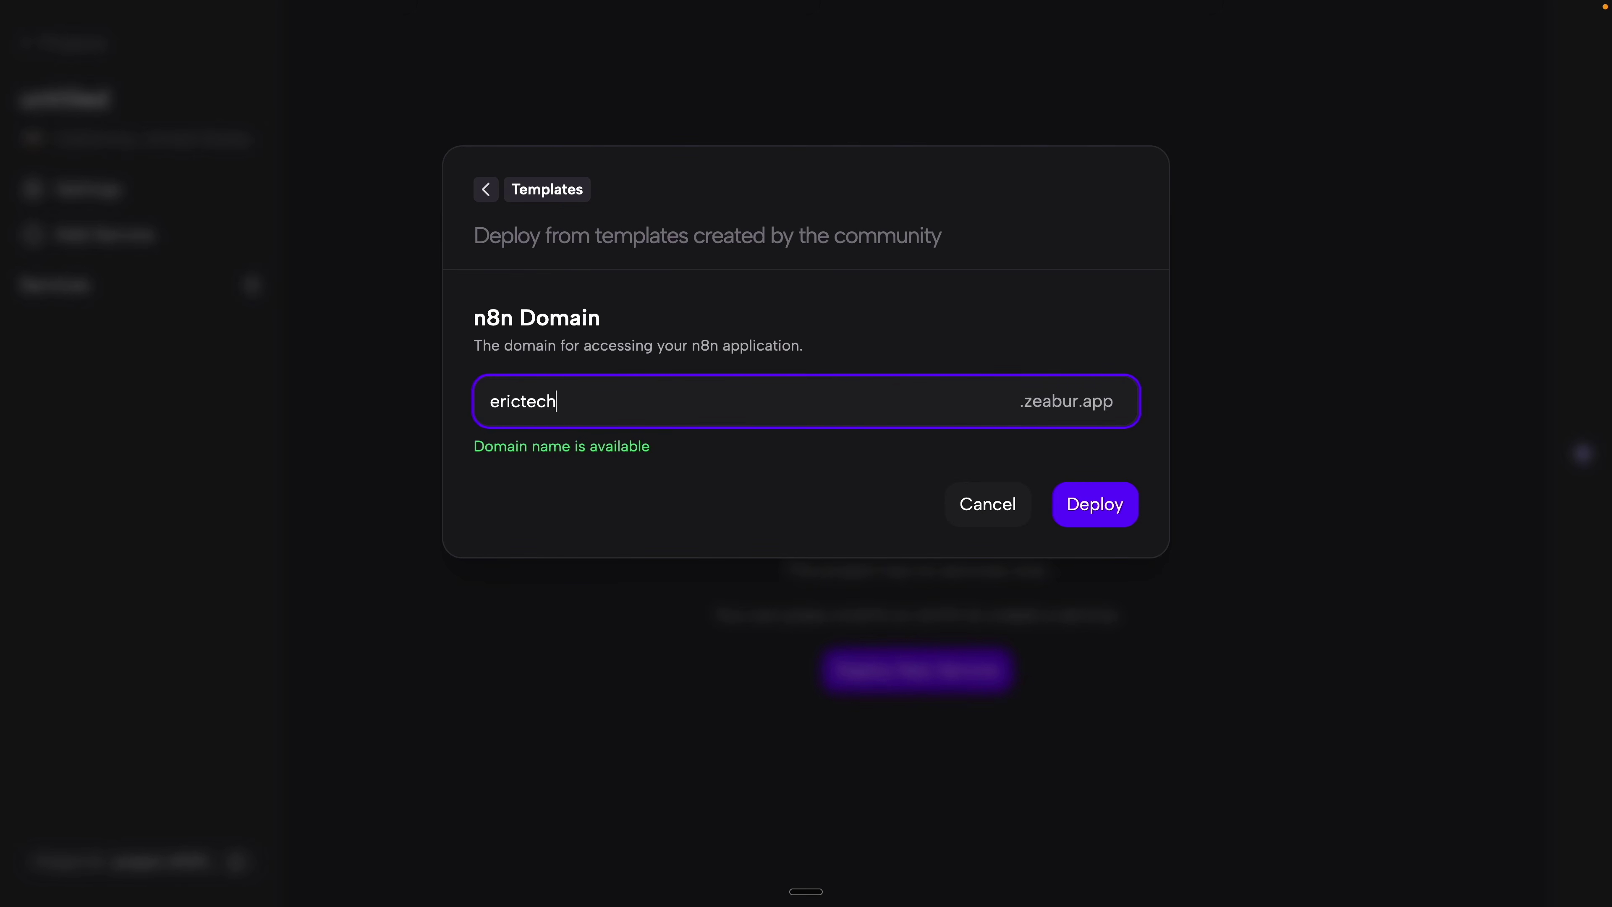
left_click(1104, 508)
left_click_drag(714, 162, 918, 171)
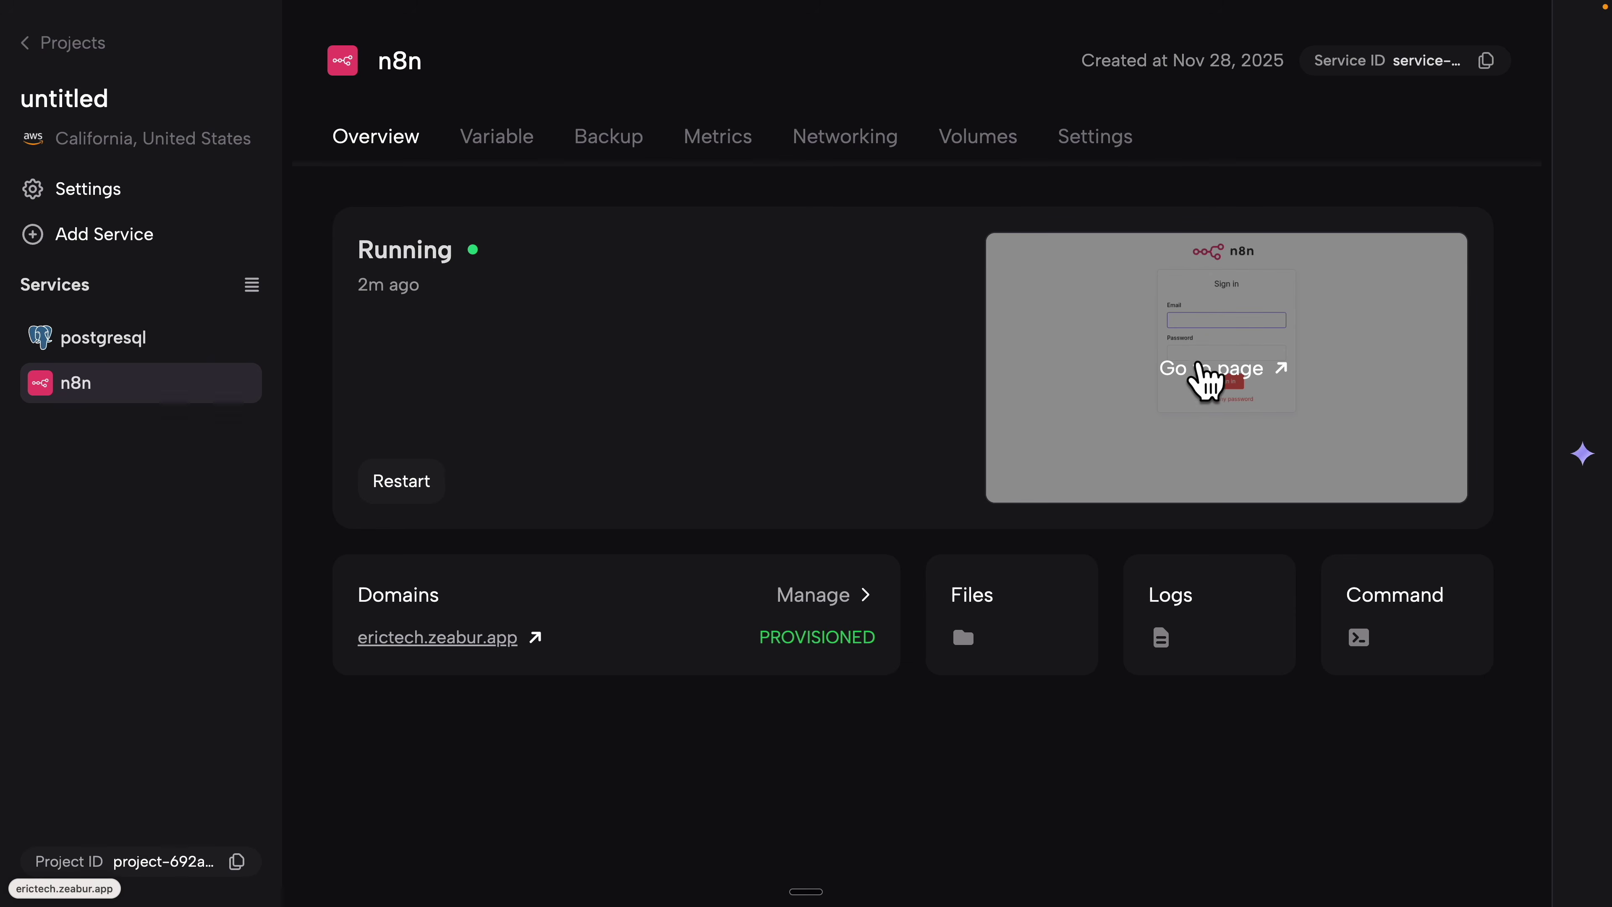
Step: Open the deployed n8n site, enlarge the page to 200%, and start a new workflow from scratch
left_click(1203, 378)
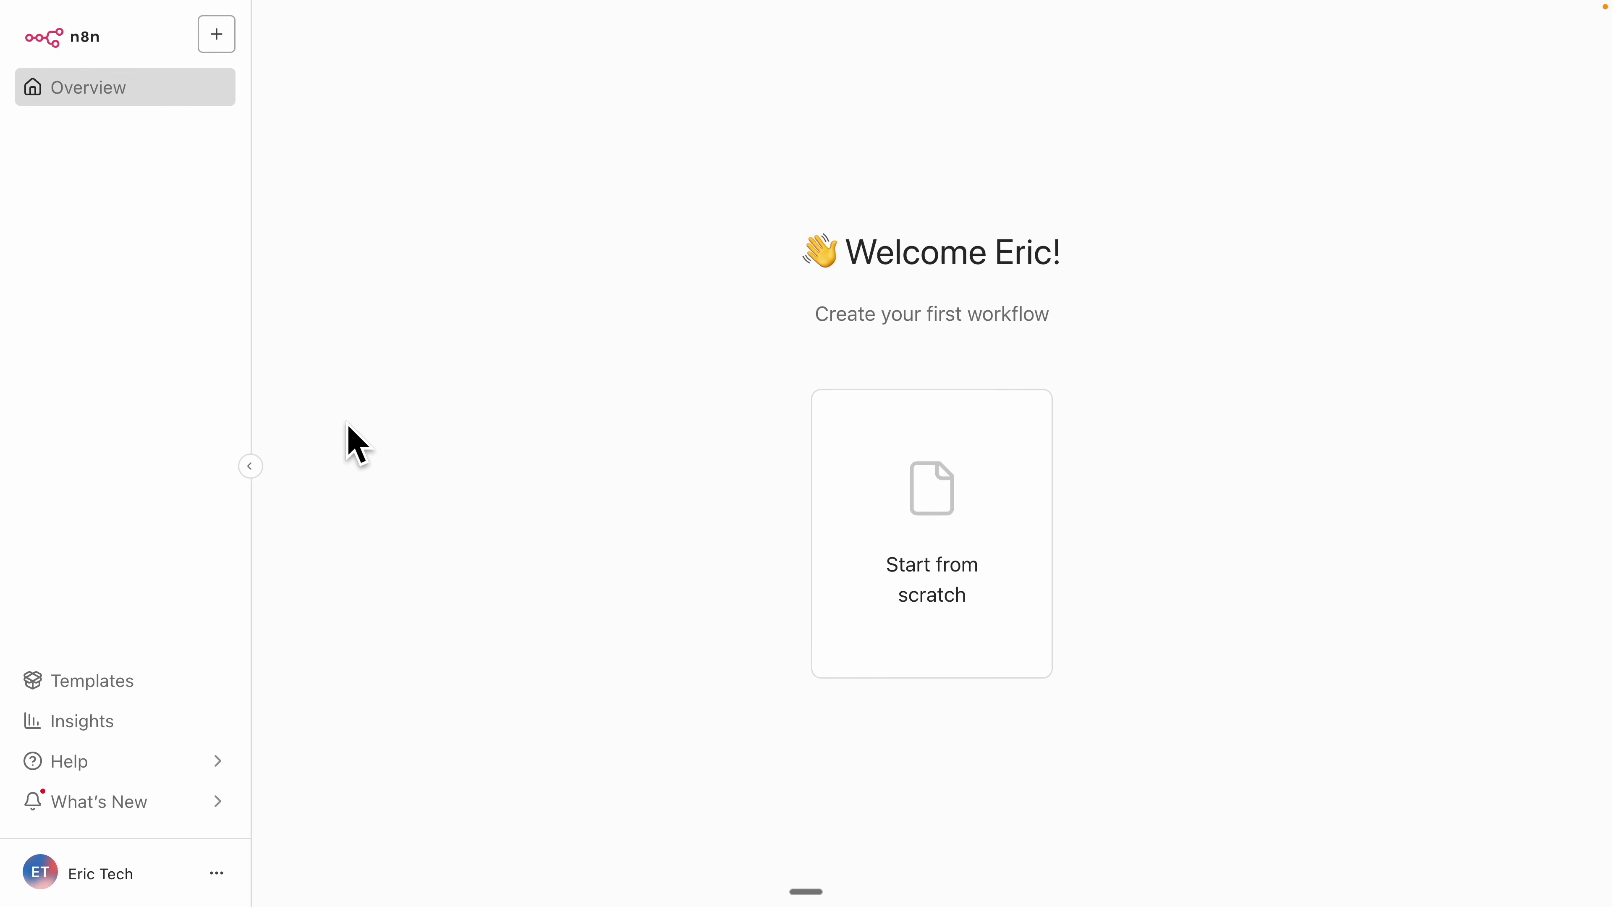
key("super+equal")
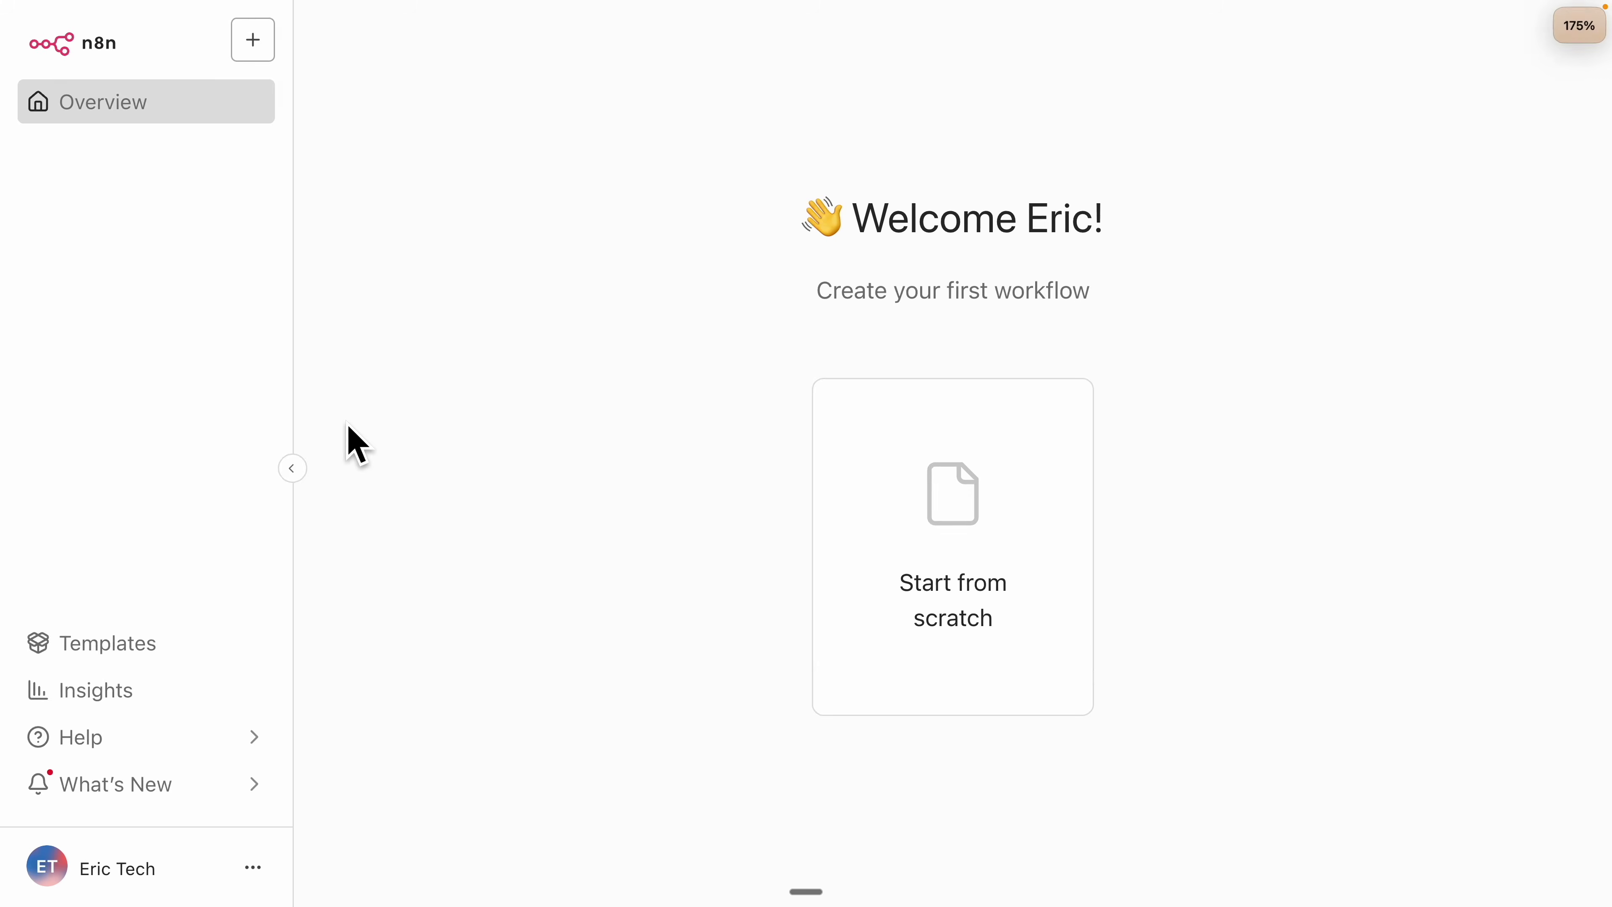
key("super+equal")
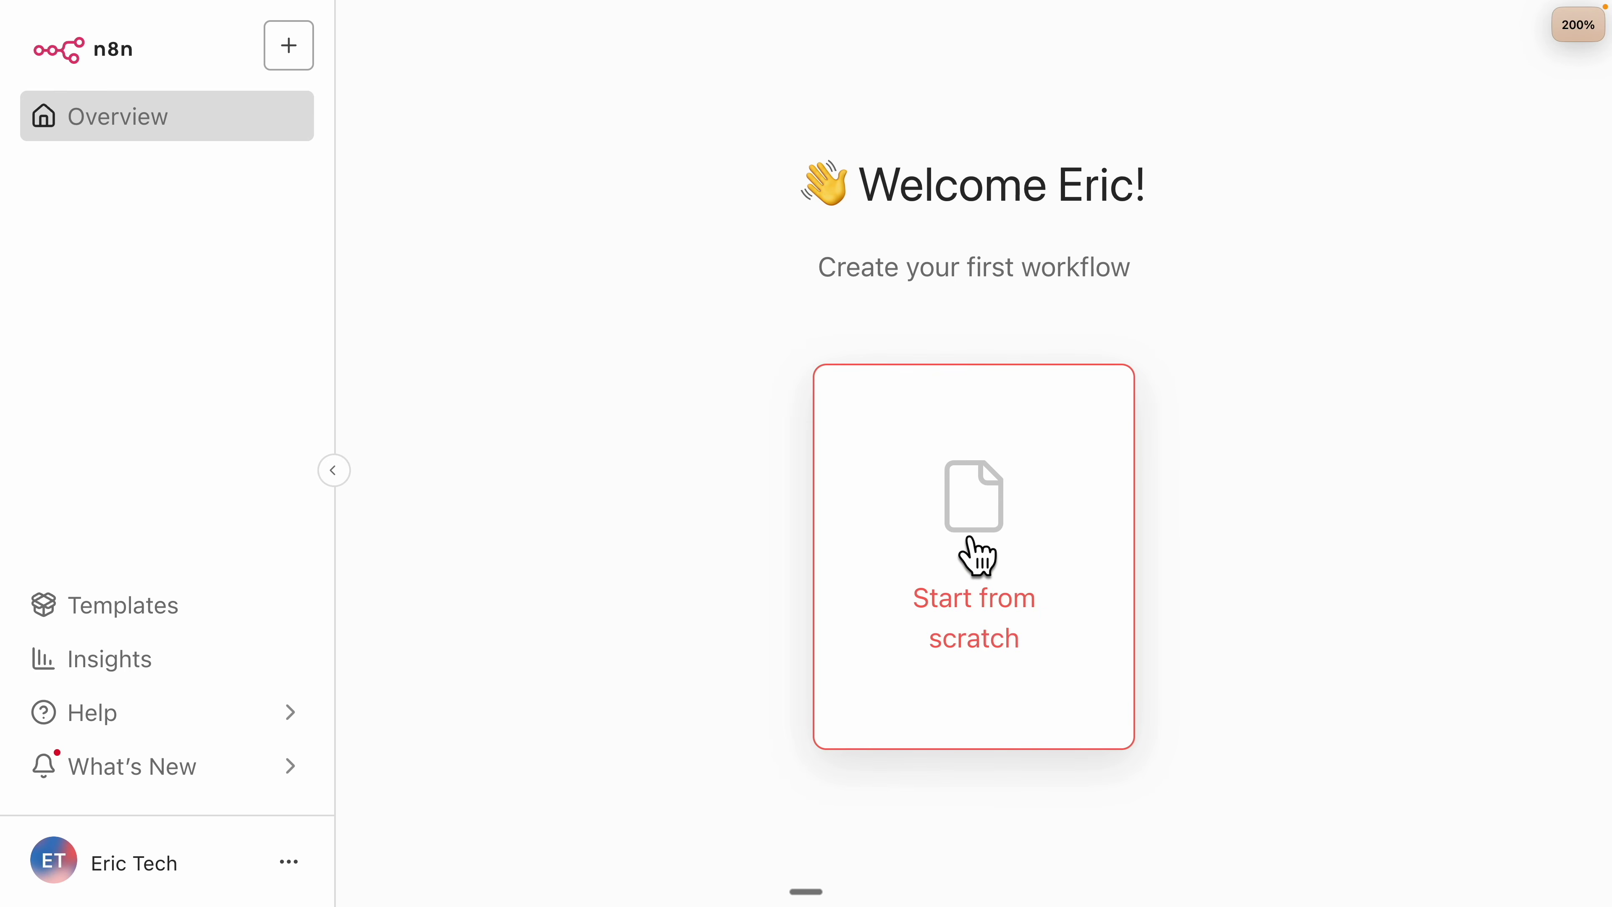
left_click(971, 536)
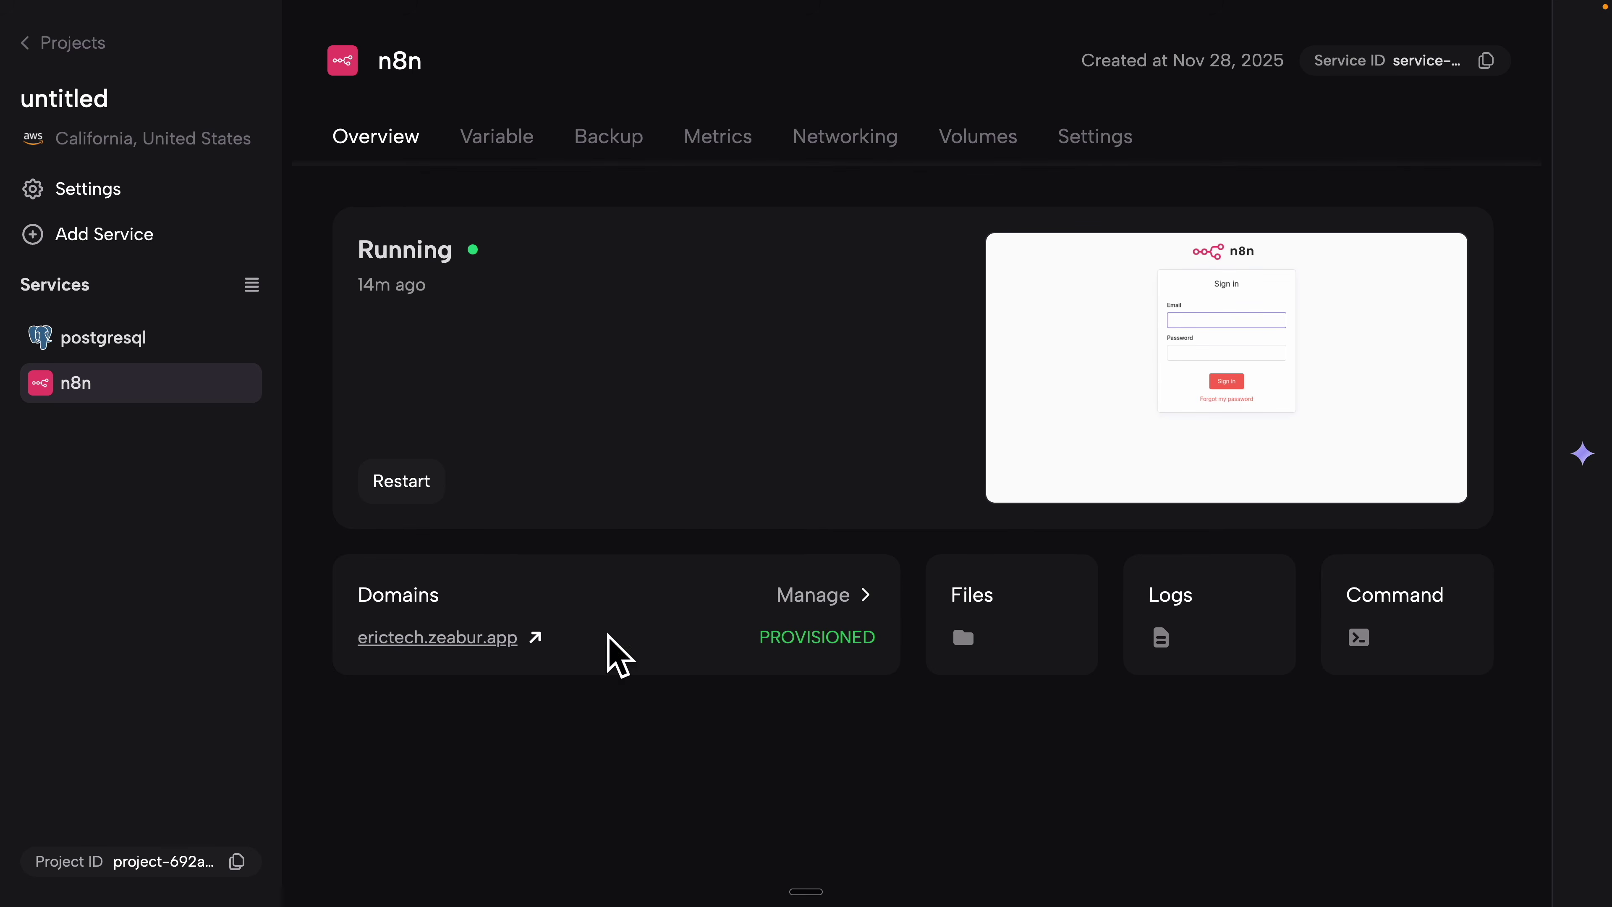
Step: Review the n8n service's networking domains, backup list, memory and CPU metrics, and mounted volumes in Zeabur
left_click(827, 603)
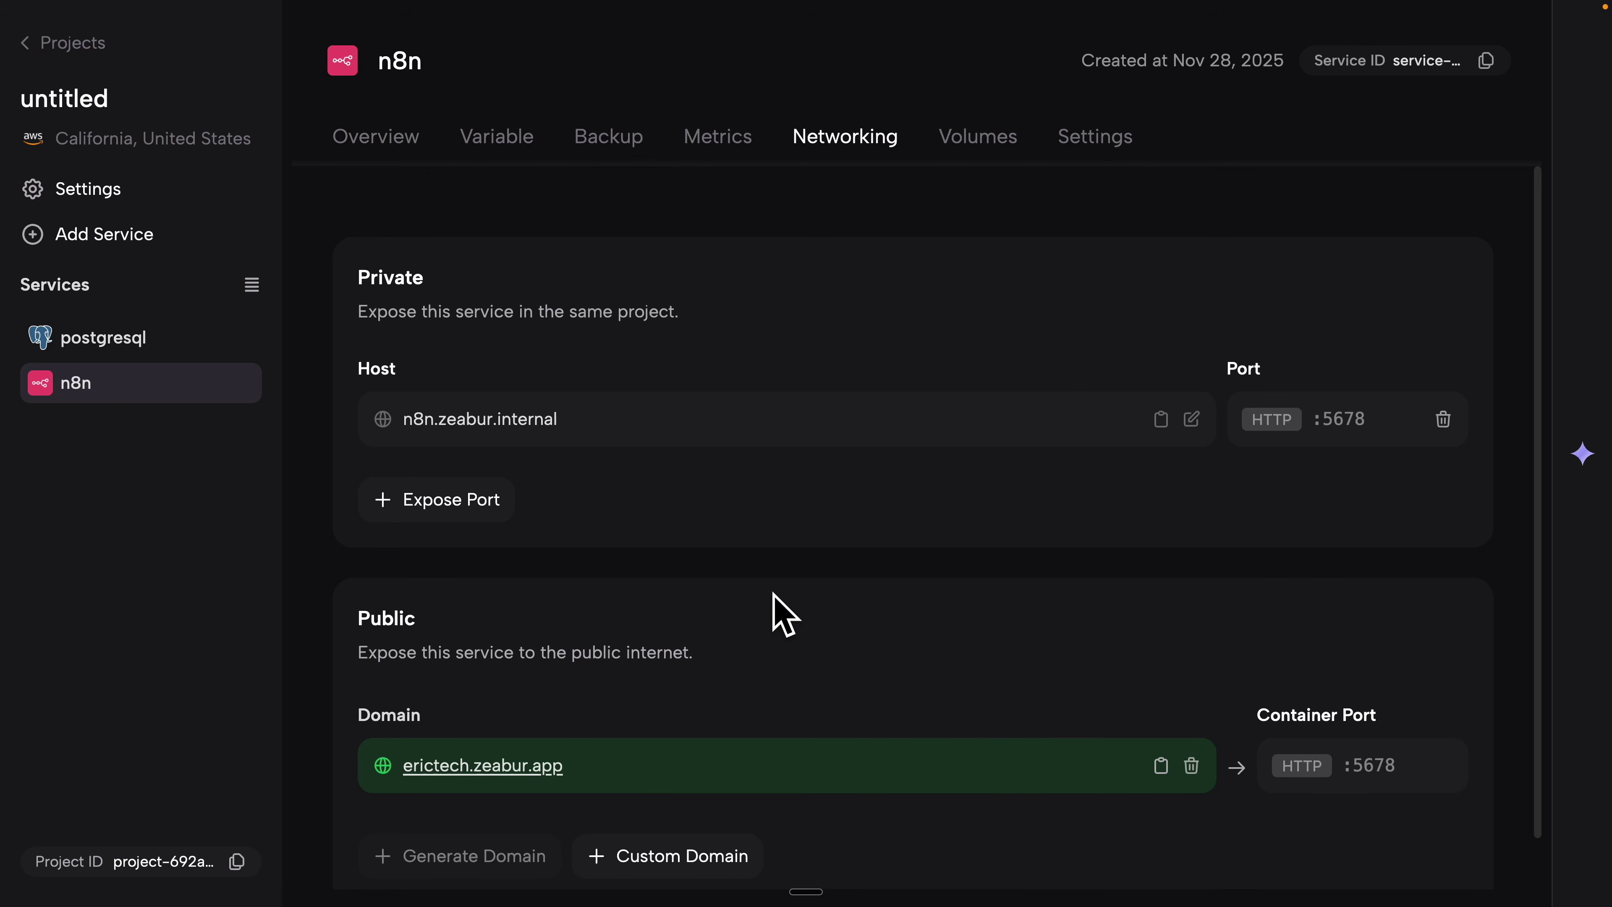
scroll(778, 612, "down", 1)
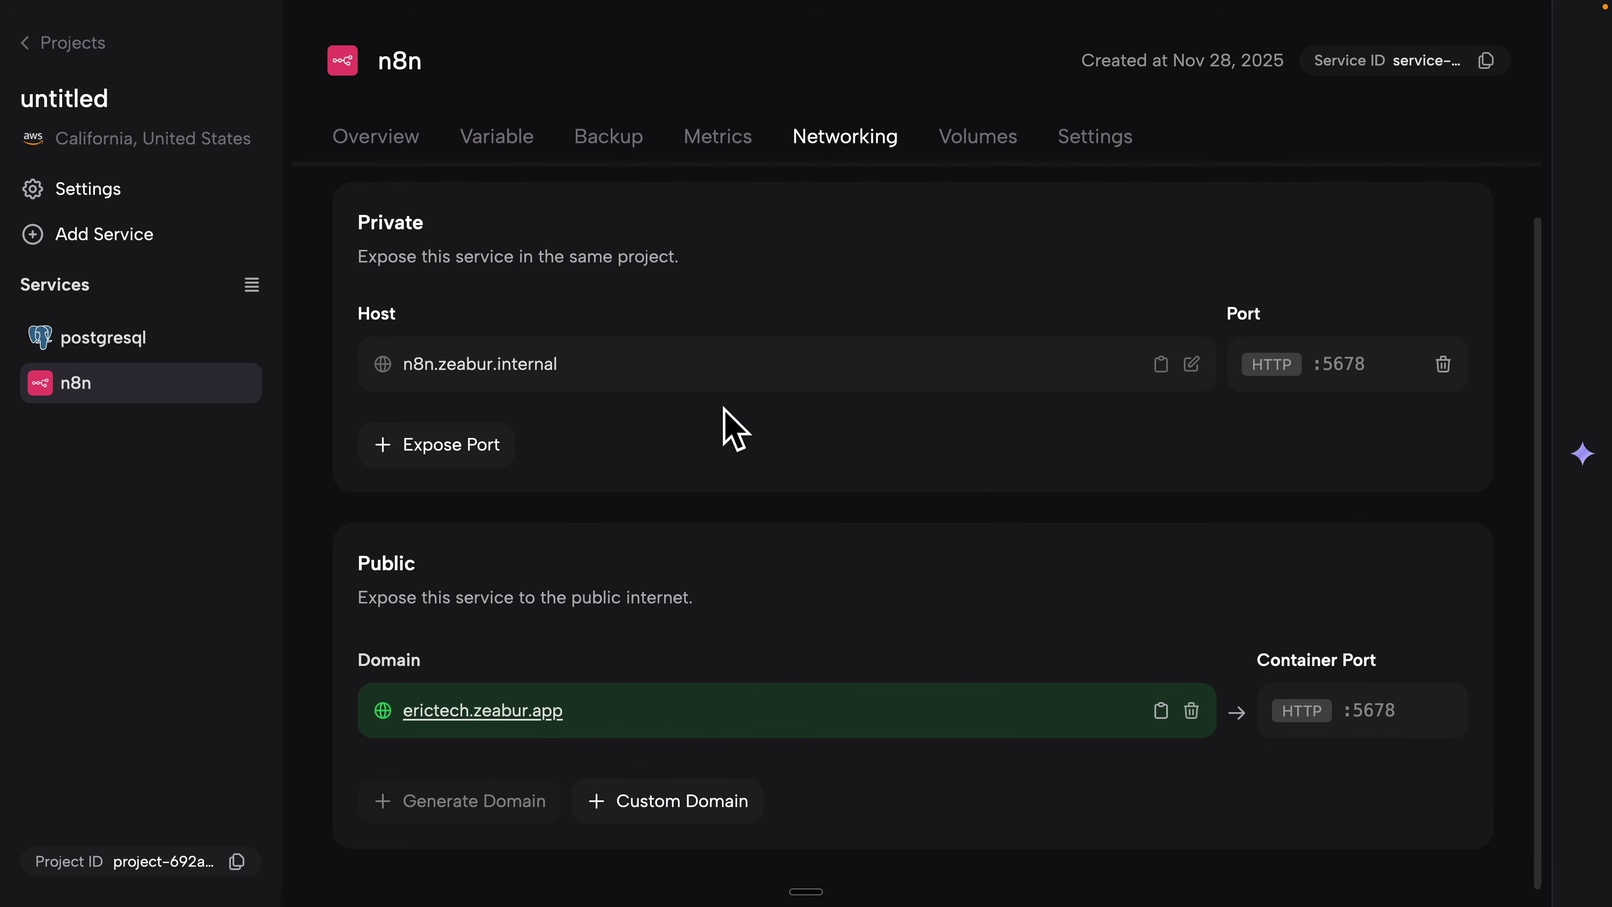
left_click(628, 155)
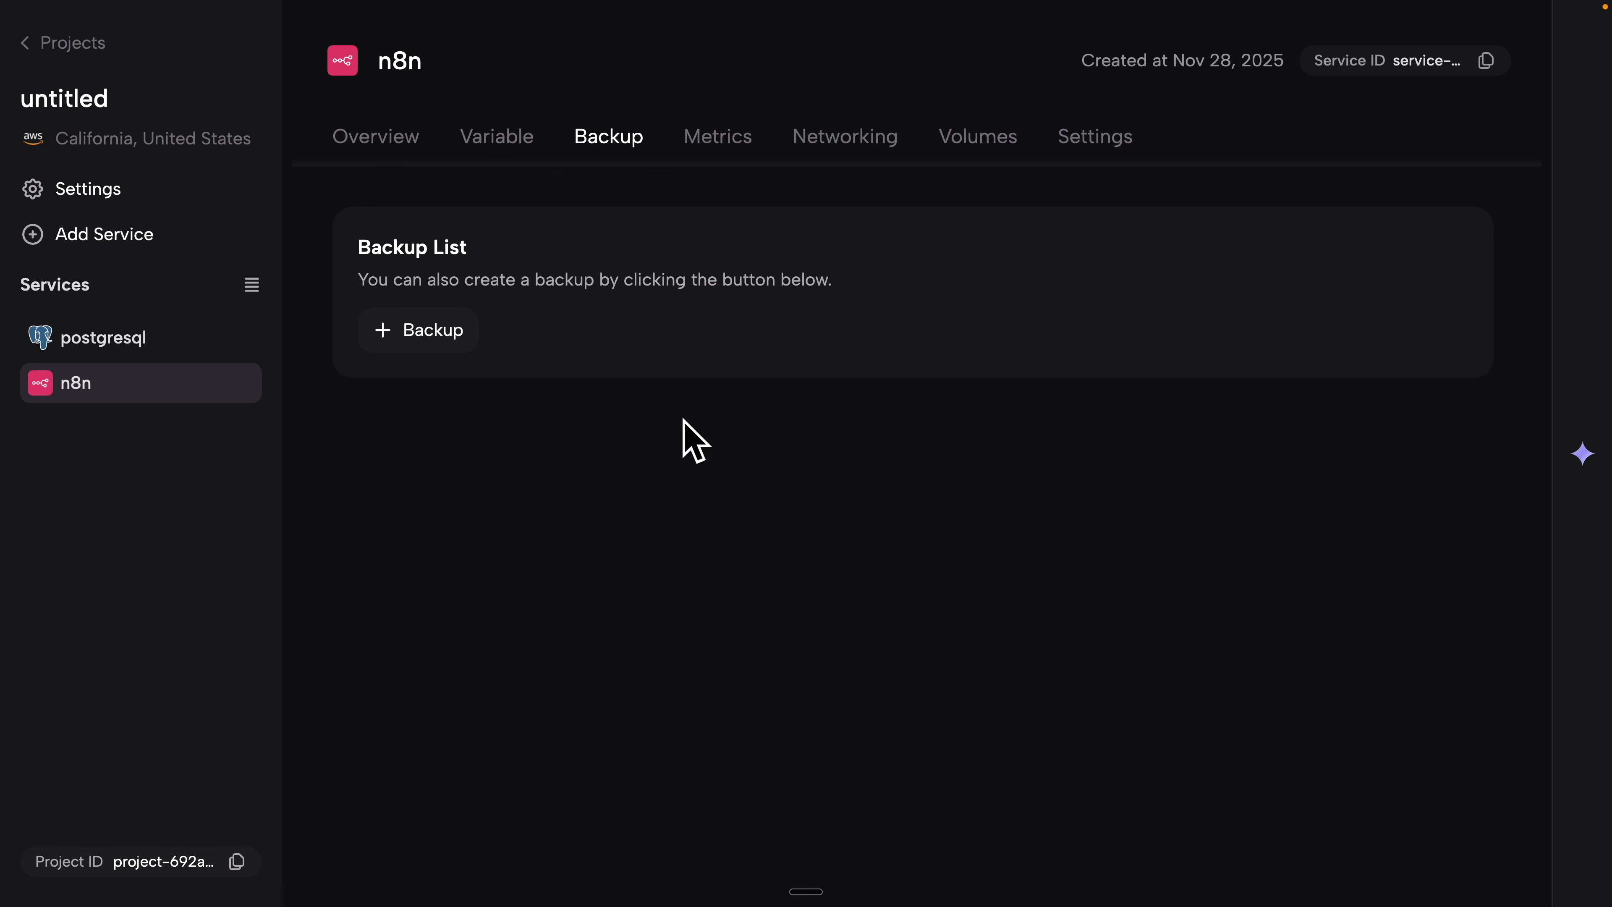
left_click(736, 158)
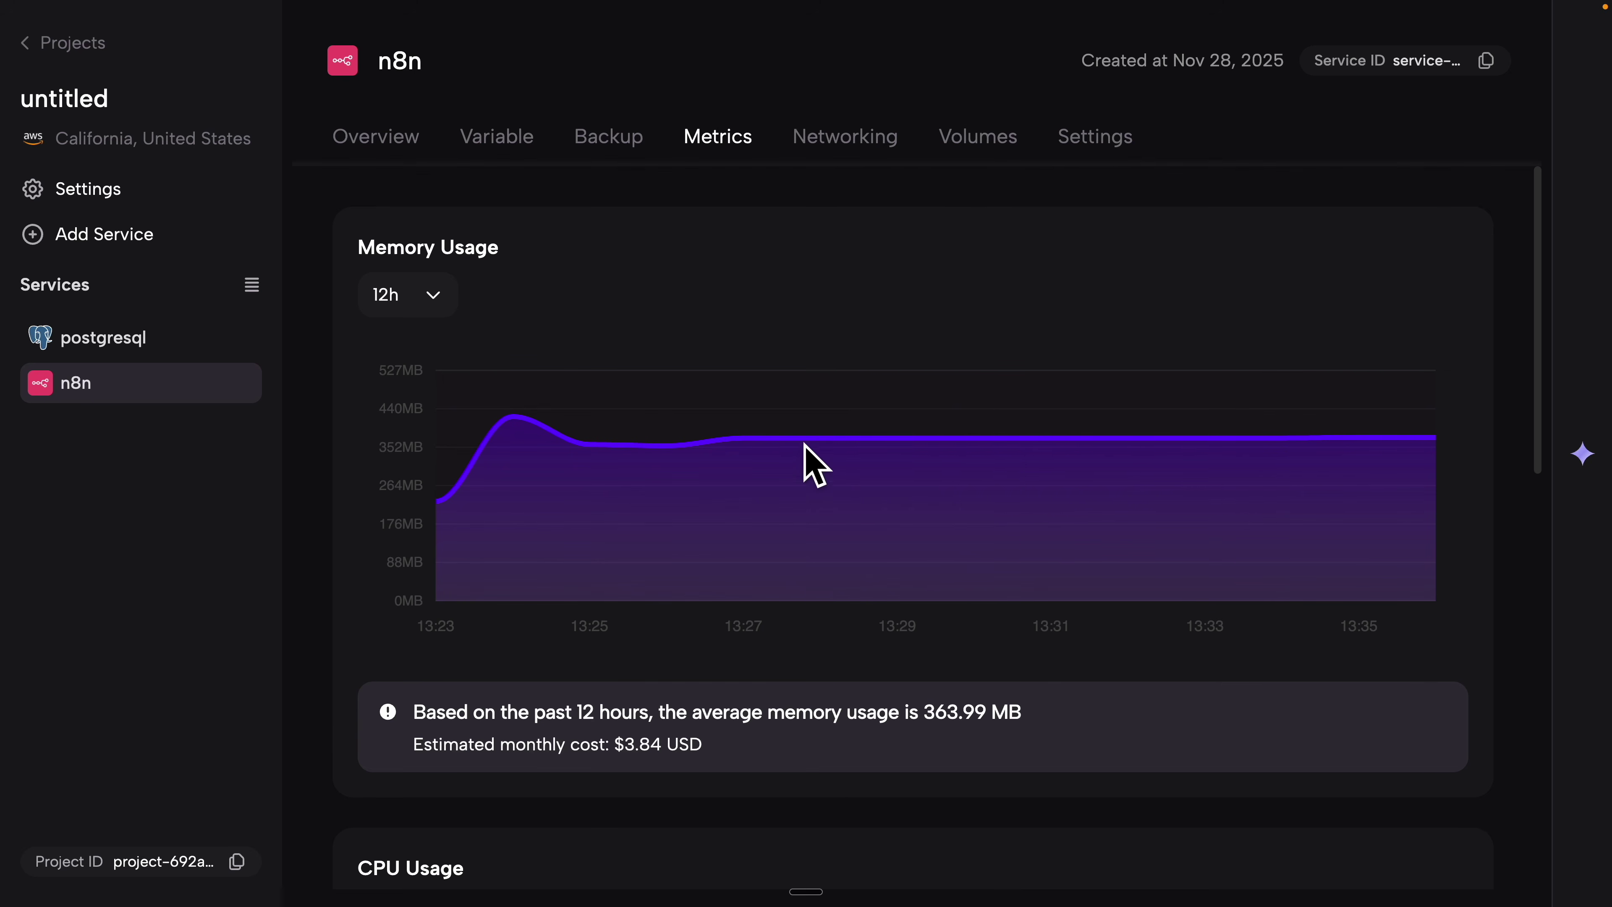
scroll(612, 762, "down", 5)
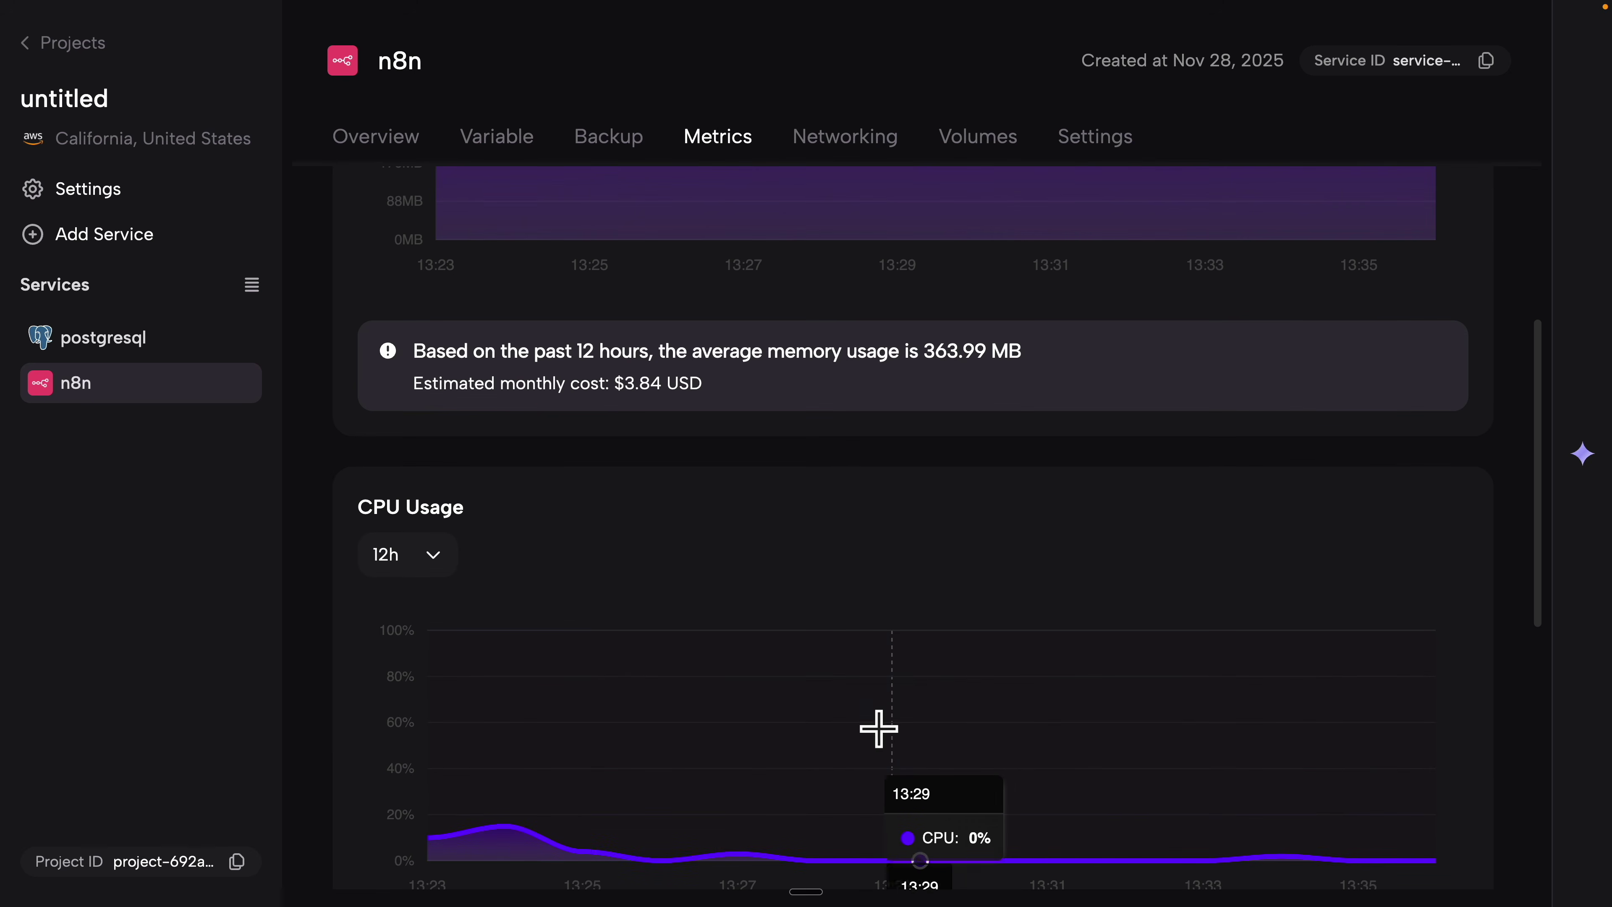
scroll(946, 590, "up", 5)
left_click(1012, 147)
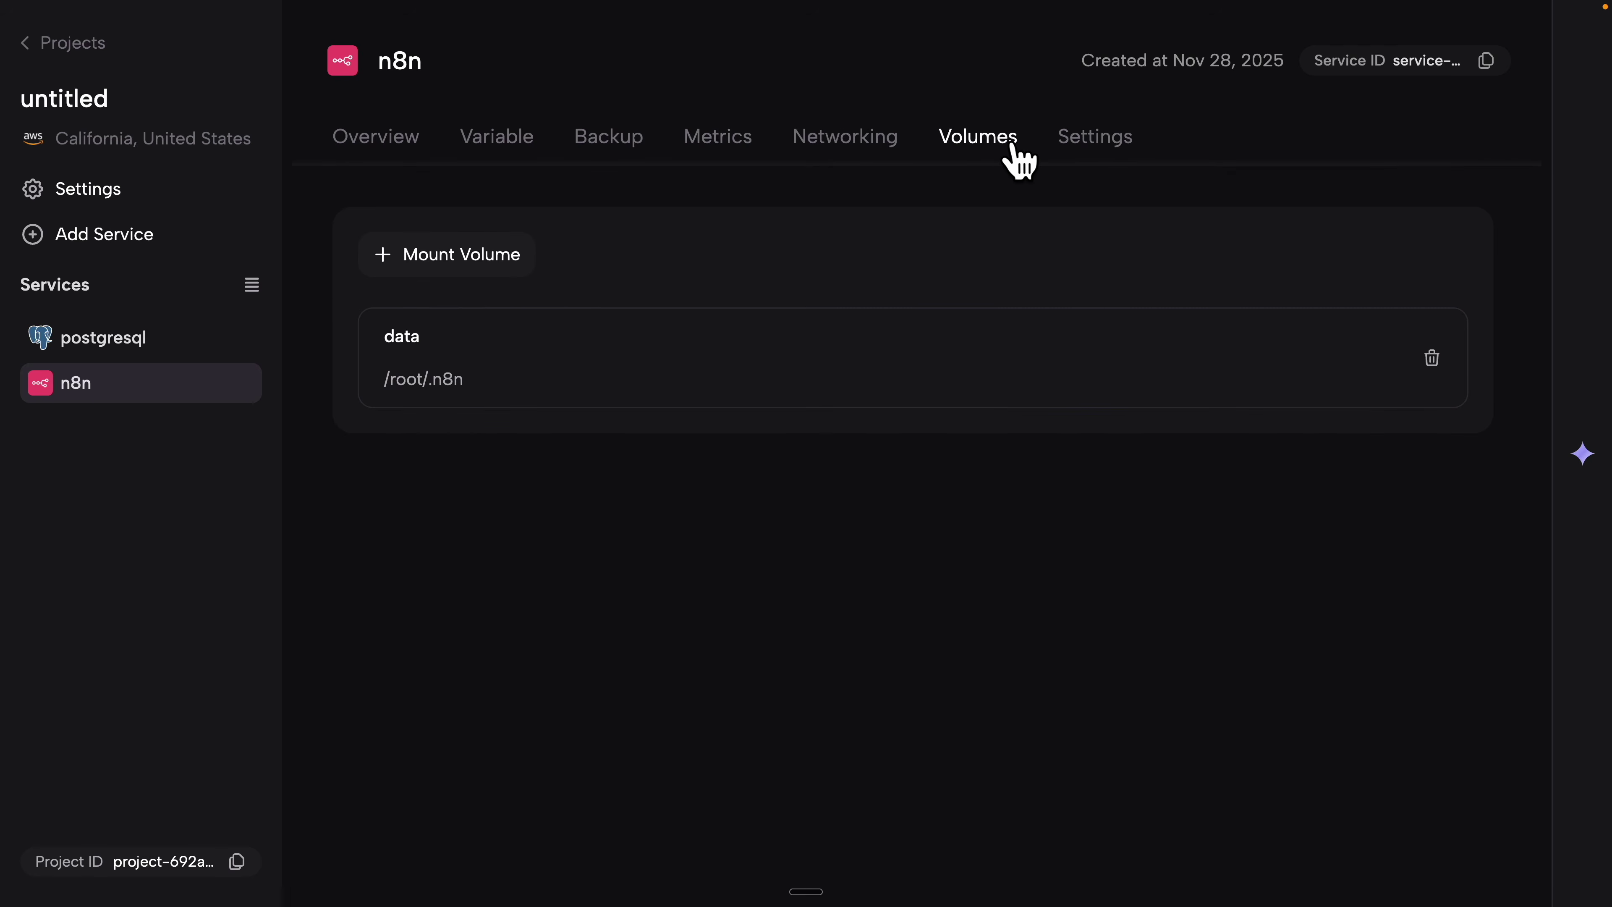
Step: Locate the n8n Docker image's version tag in the service's source settings
left_click(1080, 139)
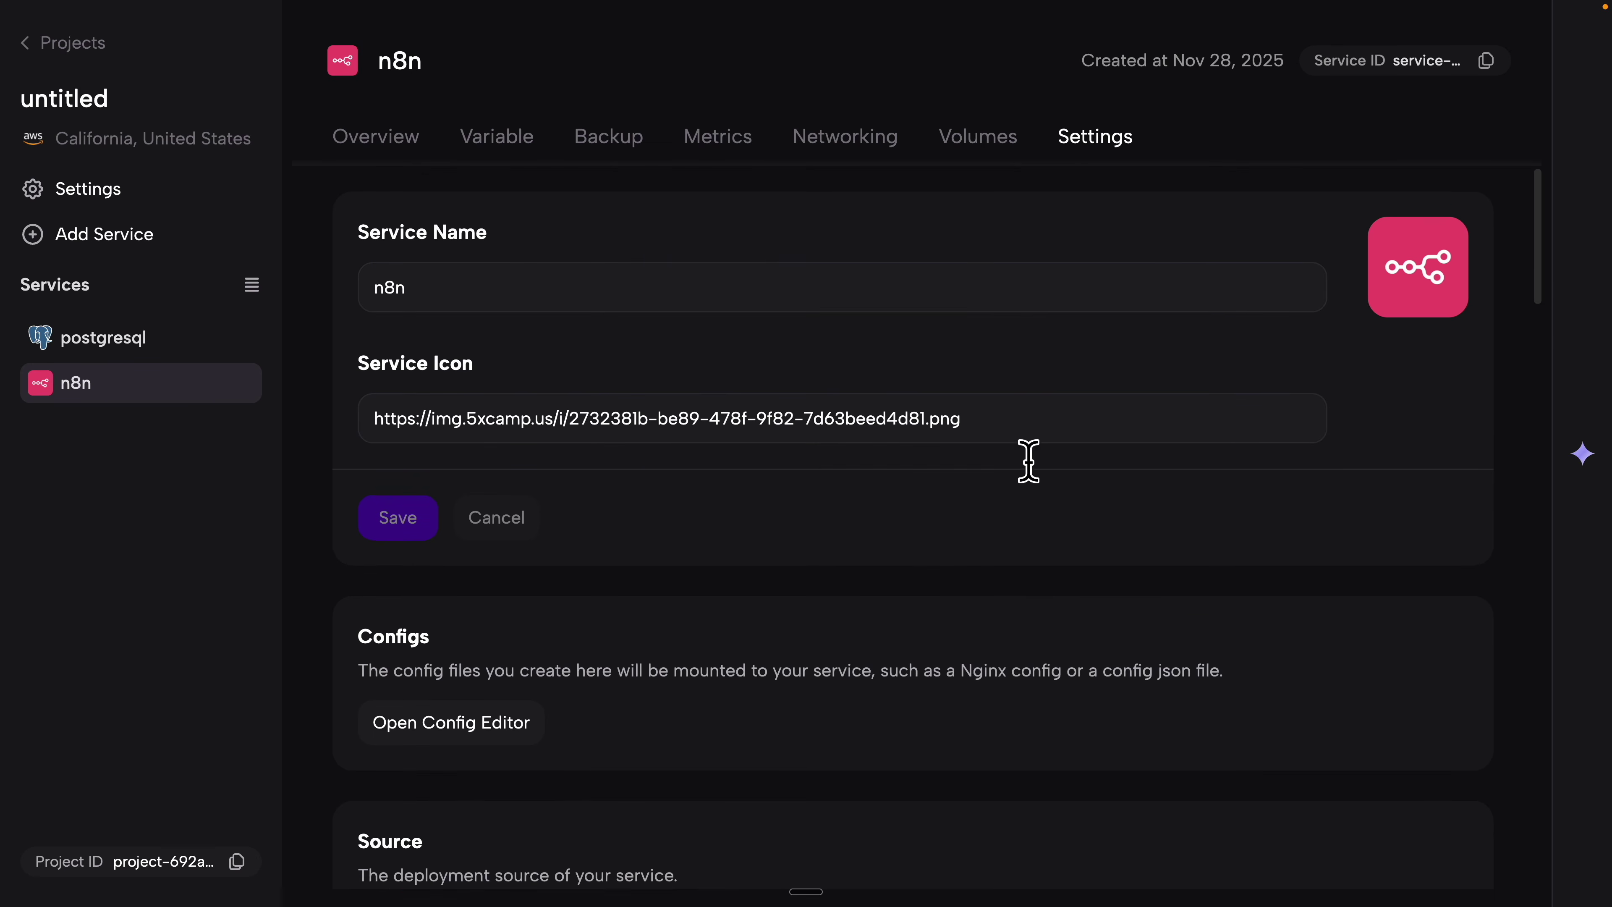
scroll(1029, 457, "down", 9)
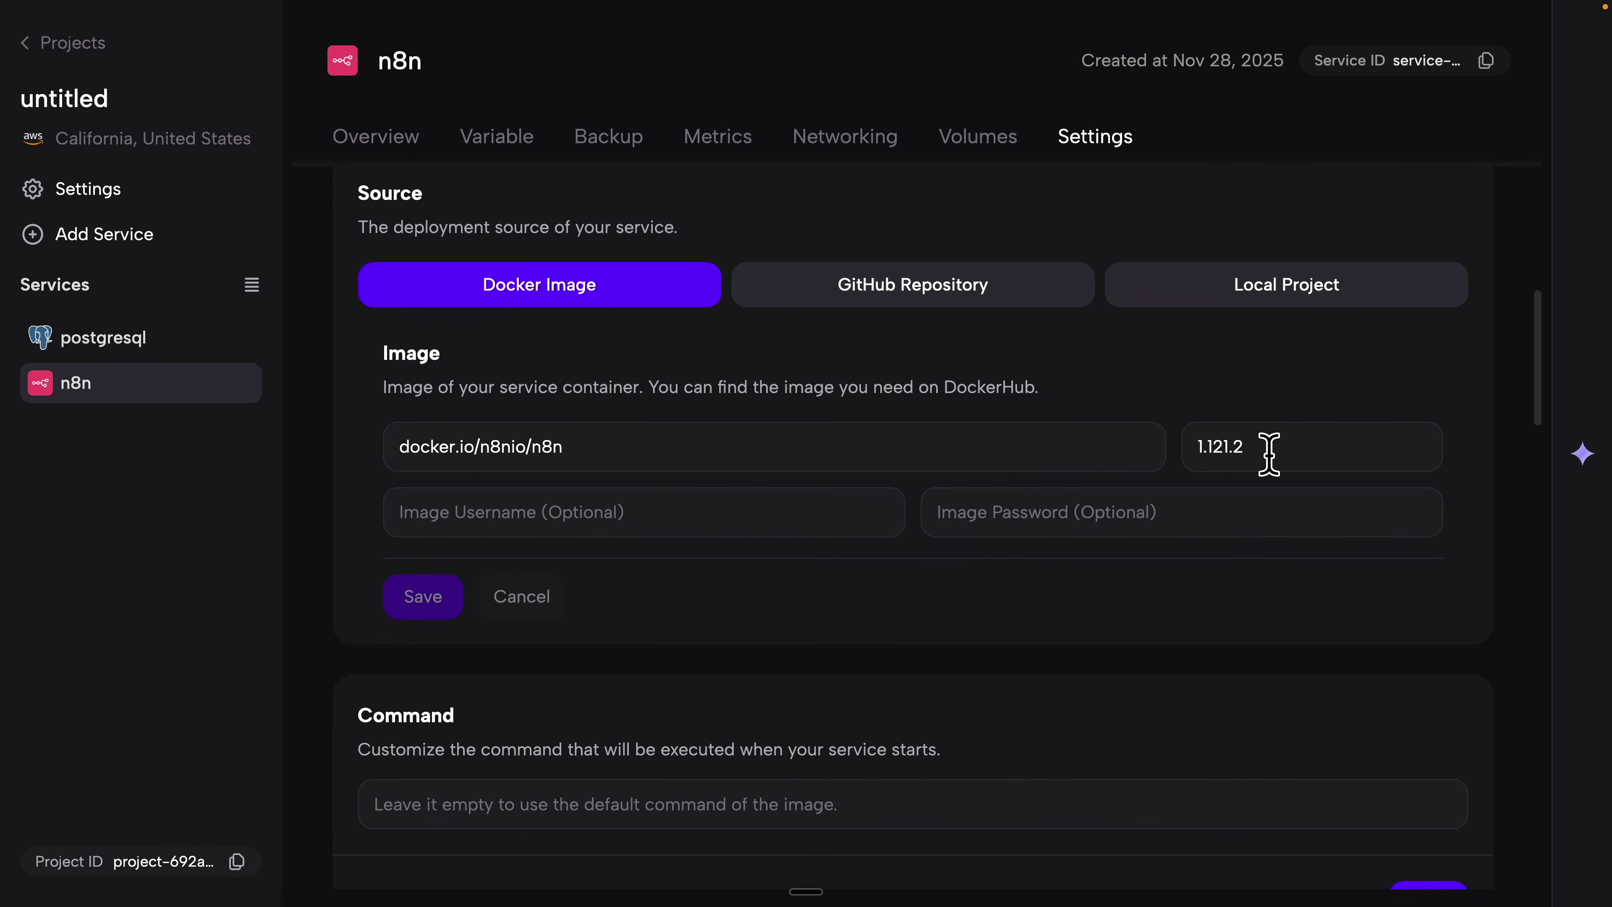
double_click(1319, 461)
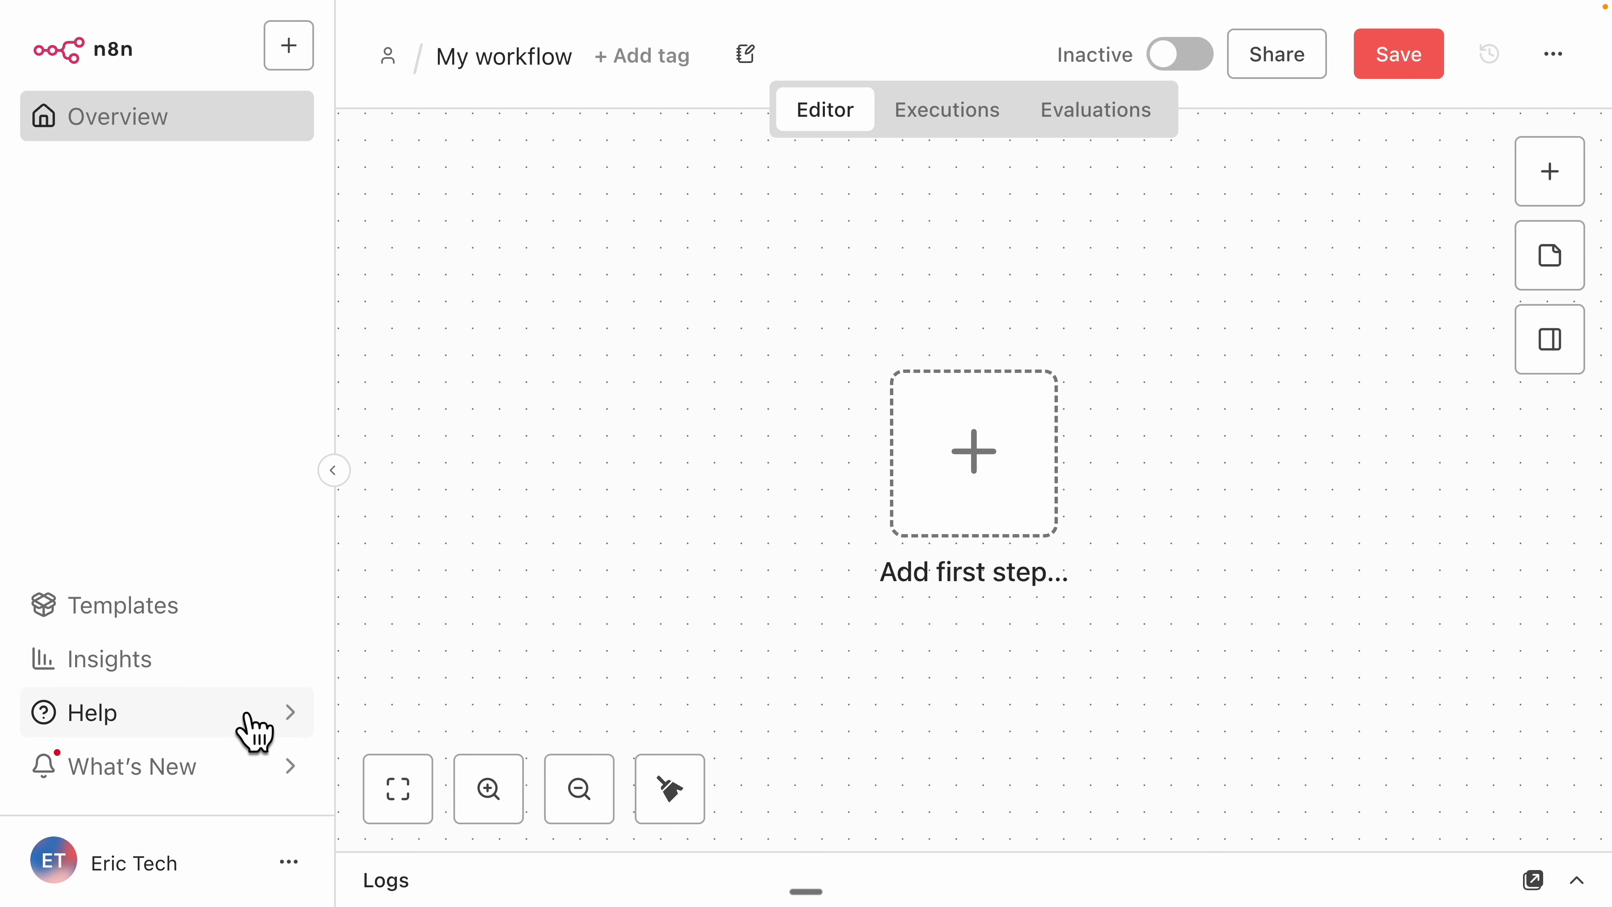
Step: Check the installed n8n version in the instance's About n8n information
mouse_move(252, 731)
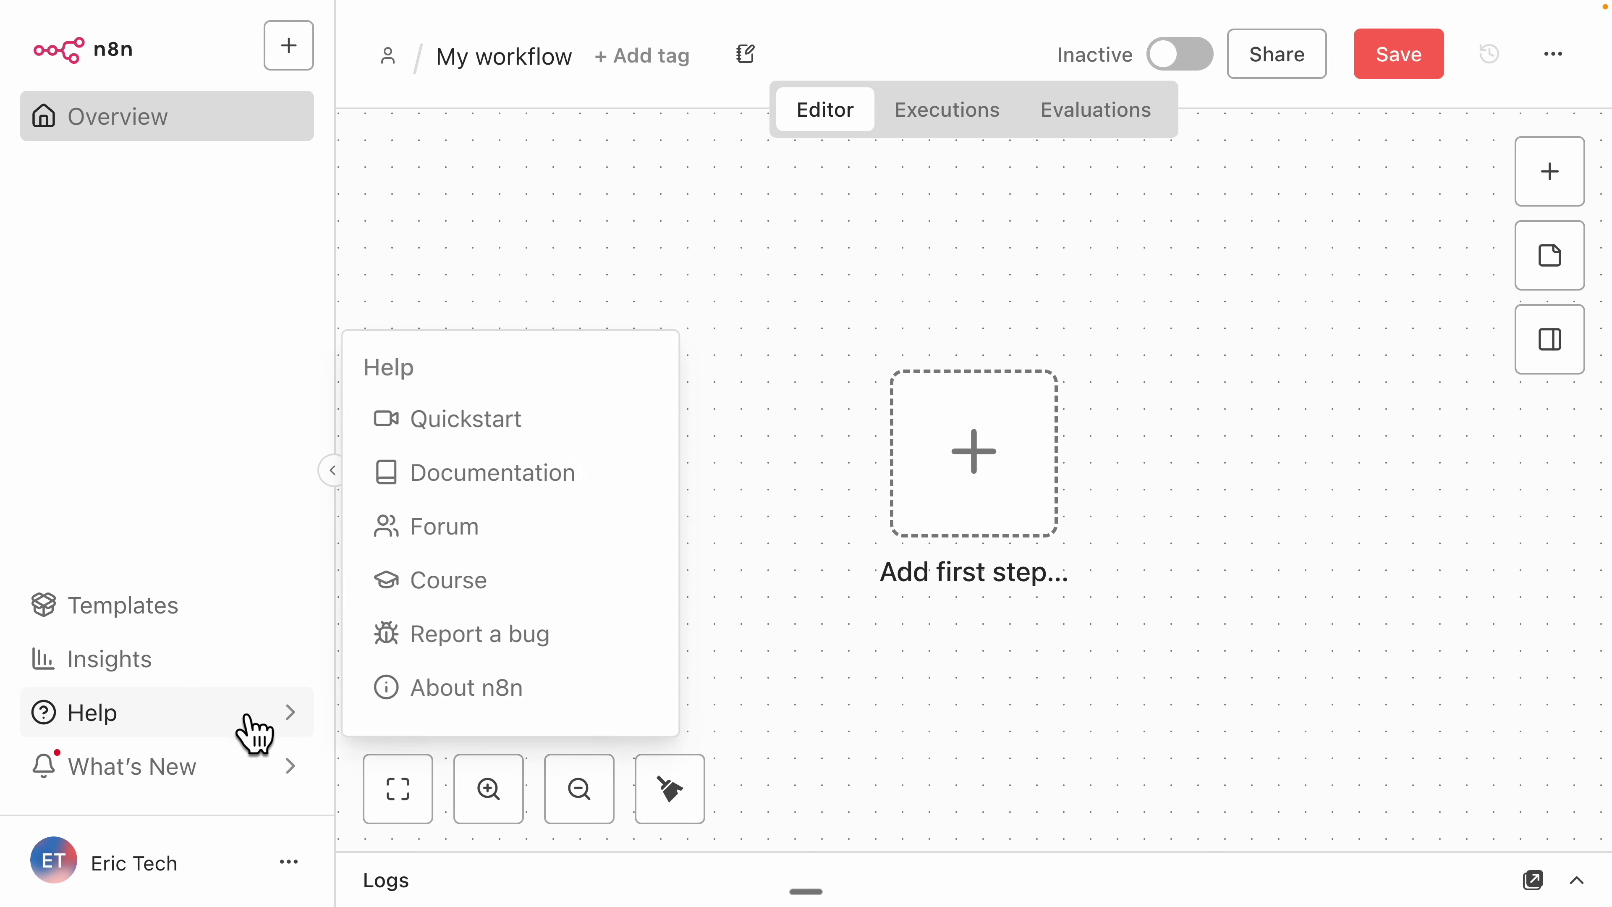
left_click(472, 702)
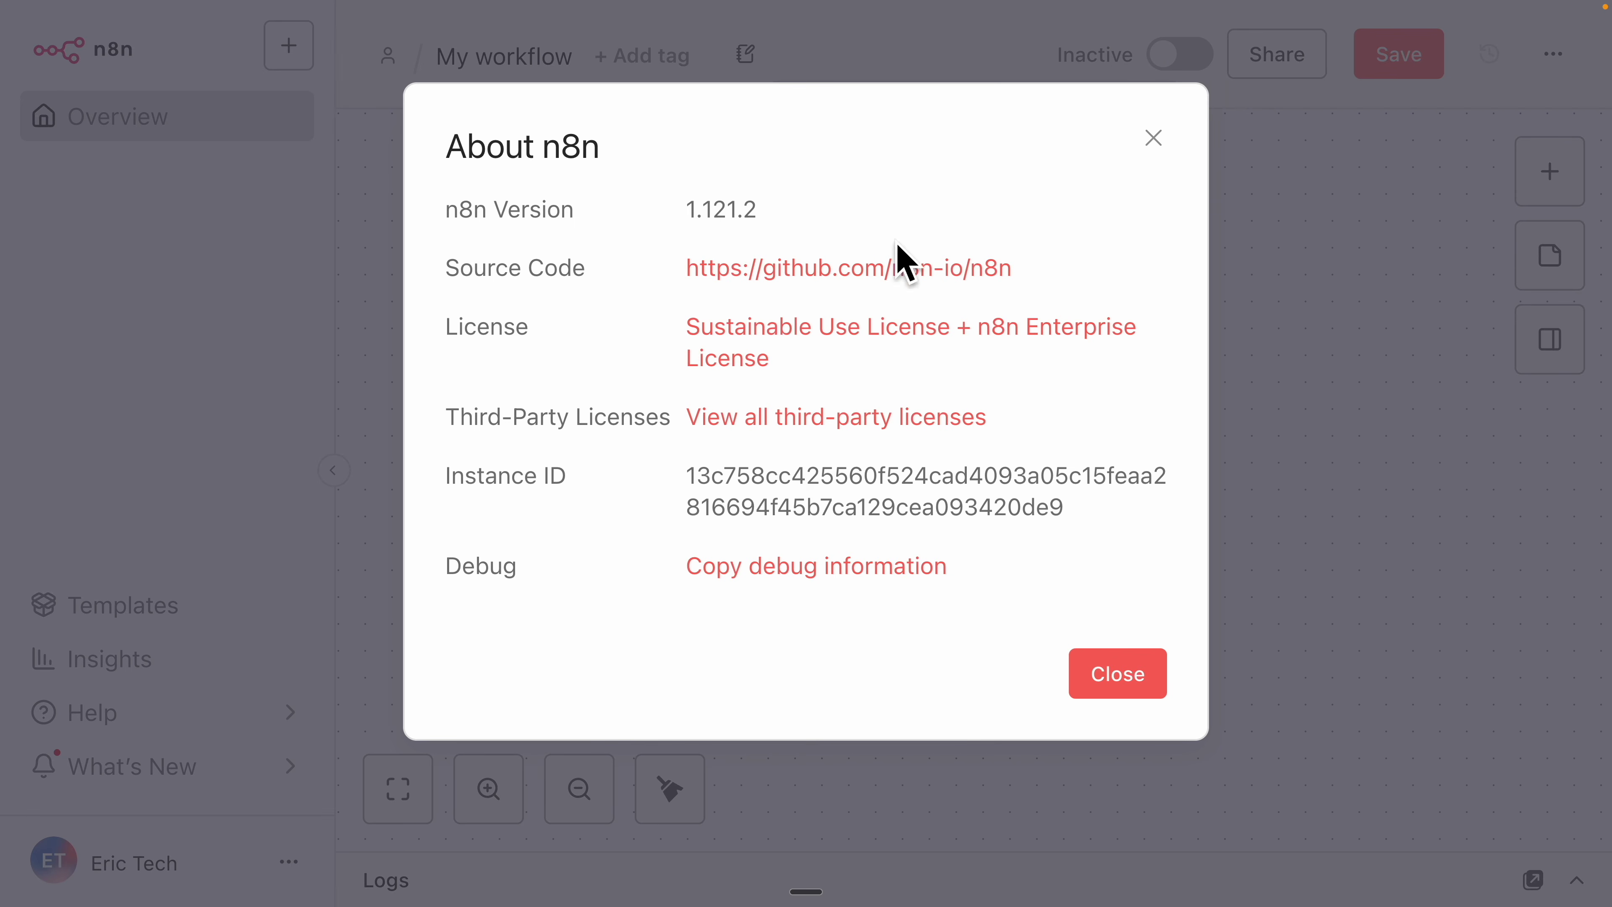
left_click_drag(691, 213, 813, 216)
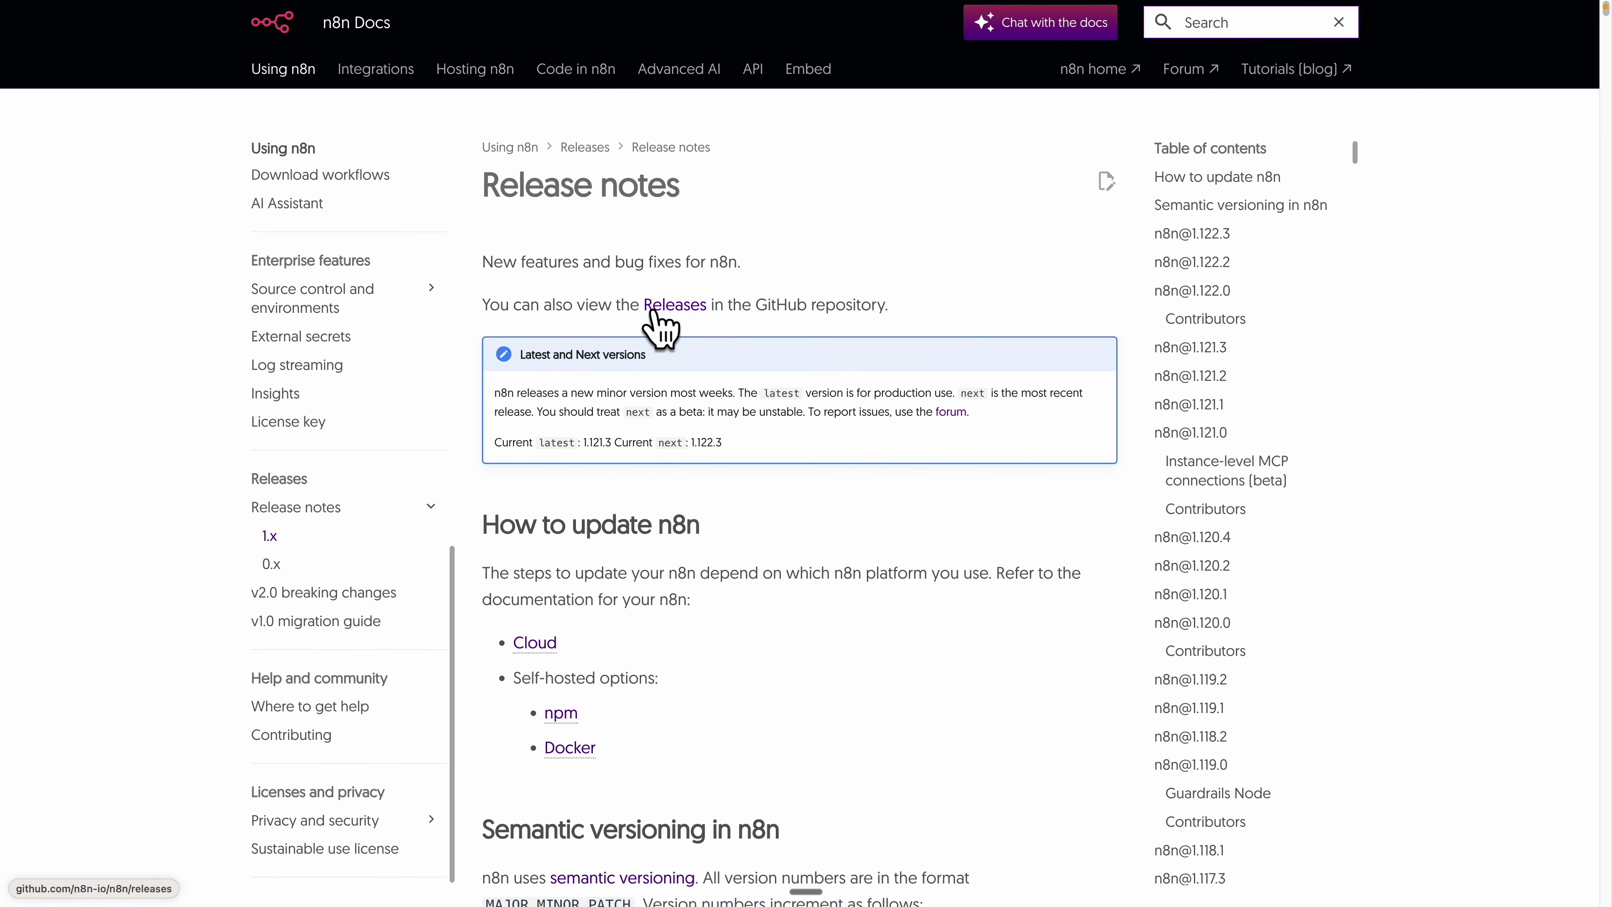
Step: Open n8n's GitHub releases from the release notes and examine the recent versions and their release dates
left_click(653, 312)
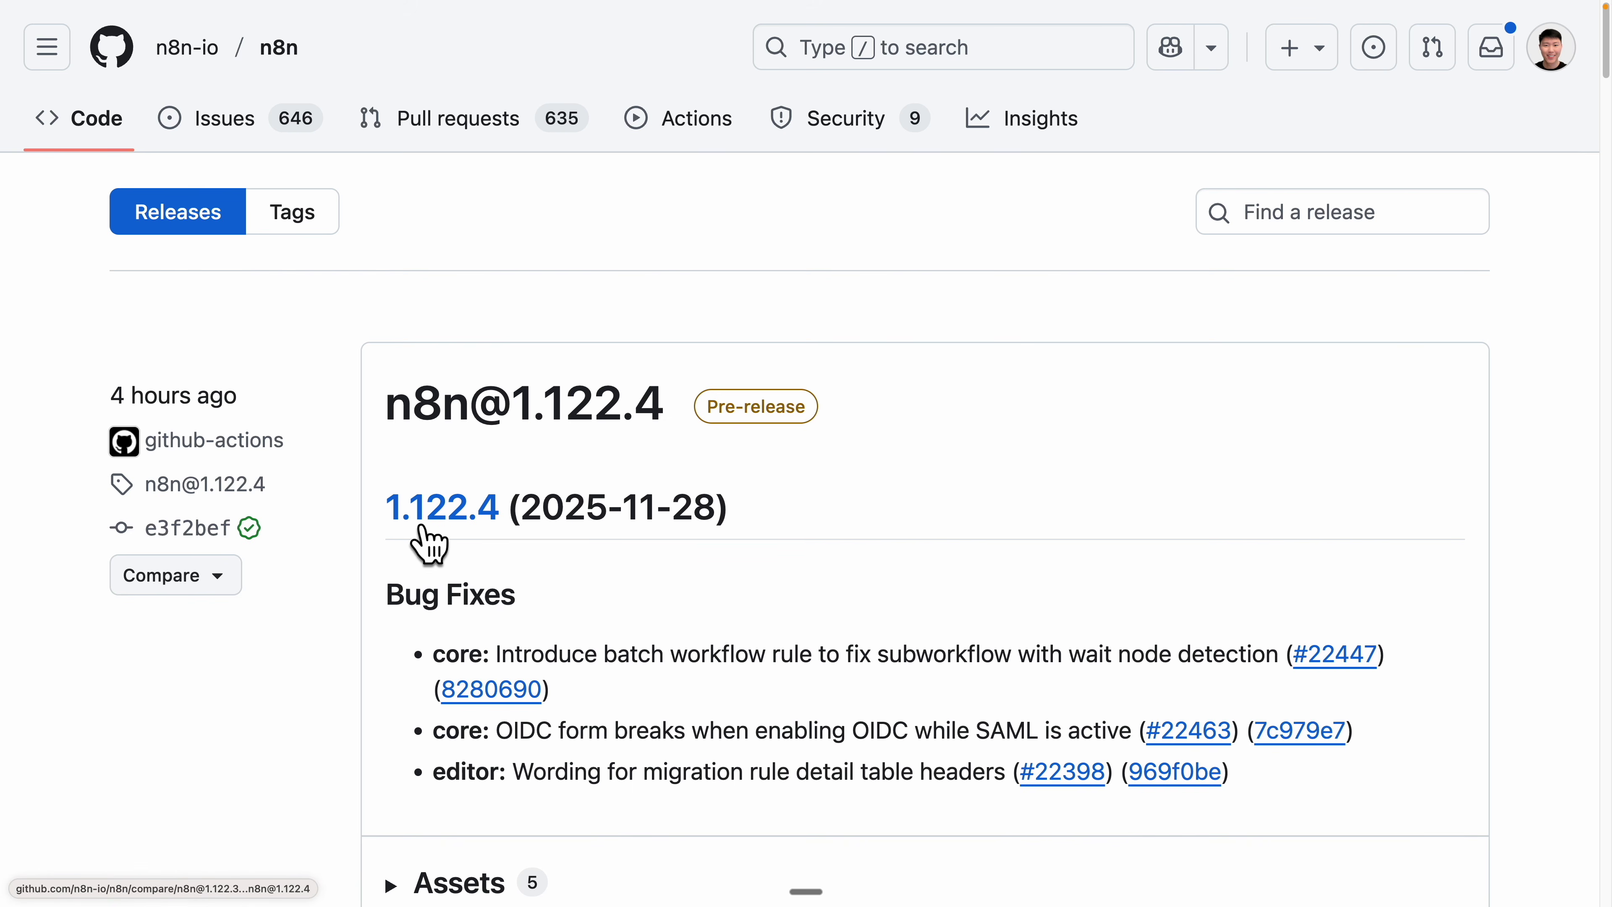
left_click_drag(623, 507, 728, 506)
scroll(768, 540, "down", 5)
scroll(766, 610, "down", 2)
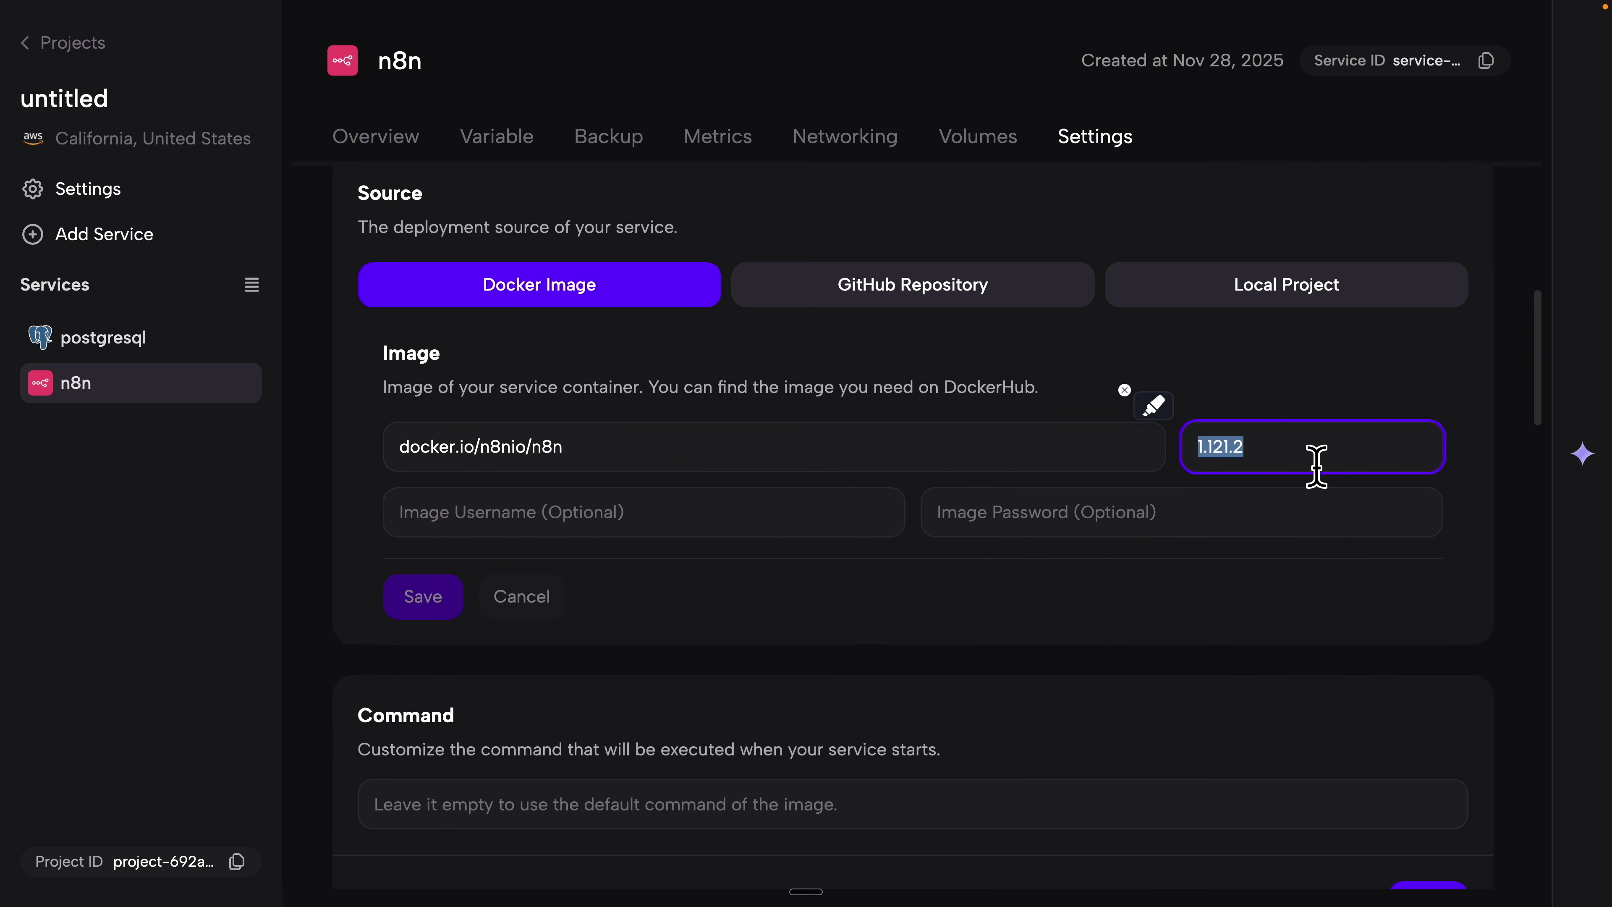
Step: Set the n8n service's Docker image tag to 1.121.3 in Zeabur, save it and restart the service
type("1.121.3")
left_click(424, 607)
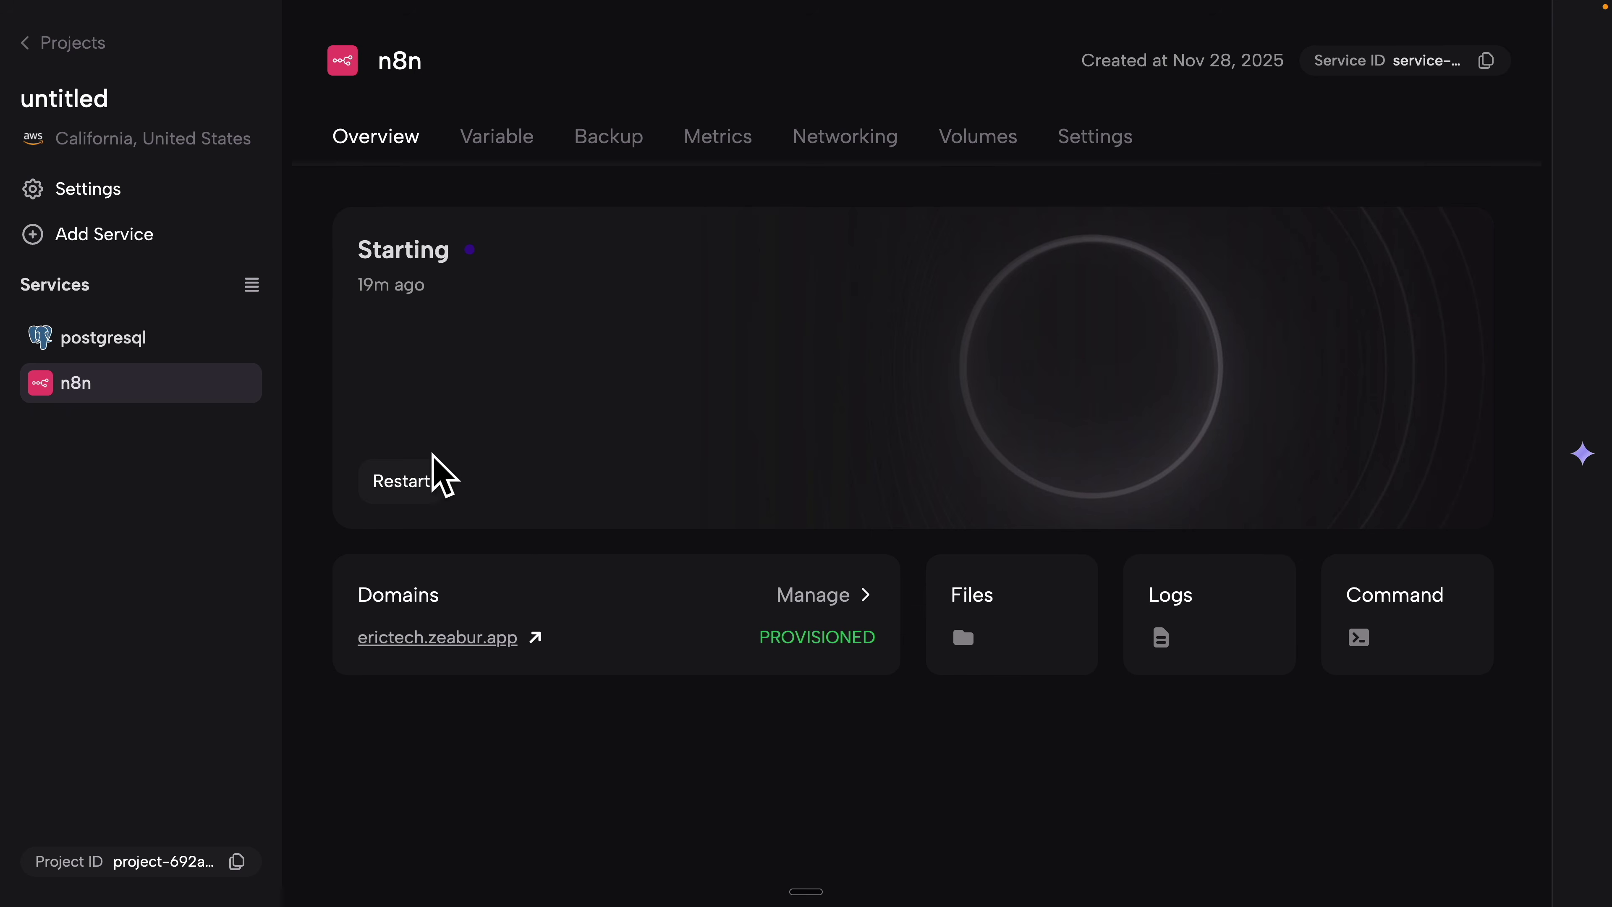
left_click(416, 479)
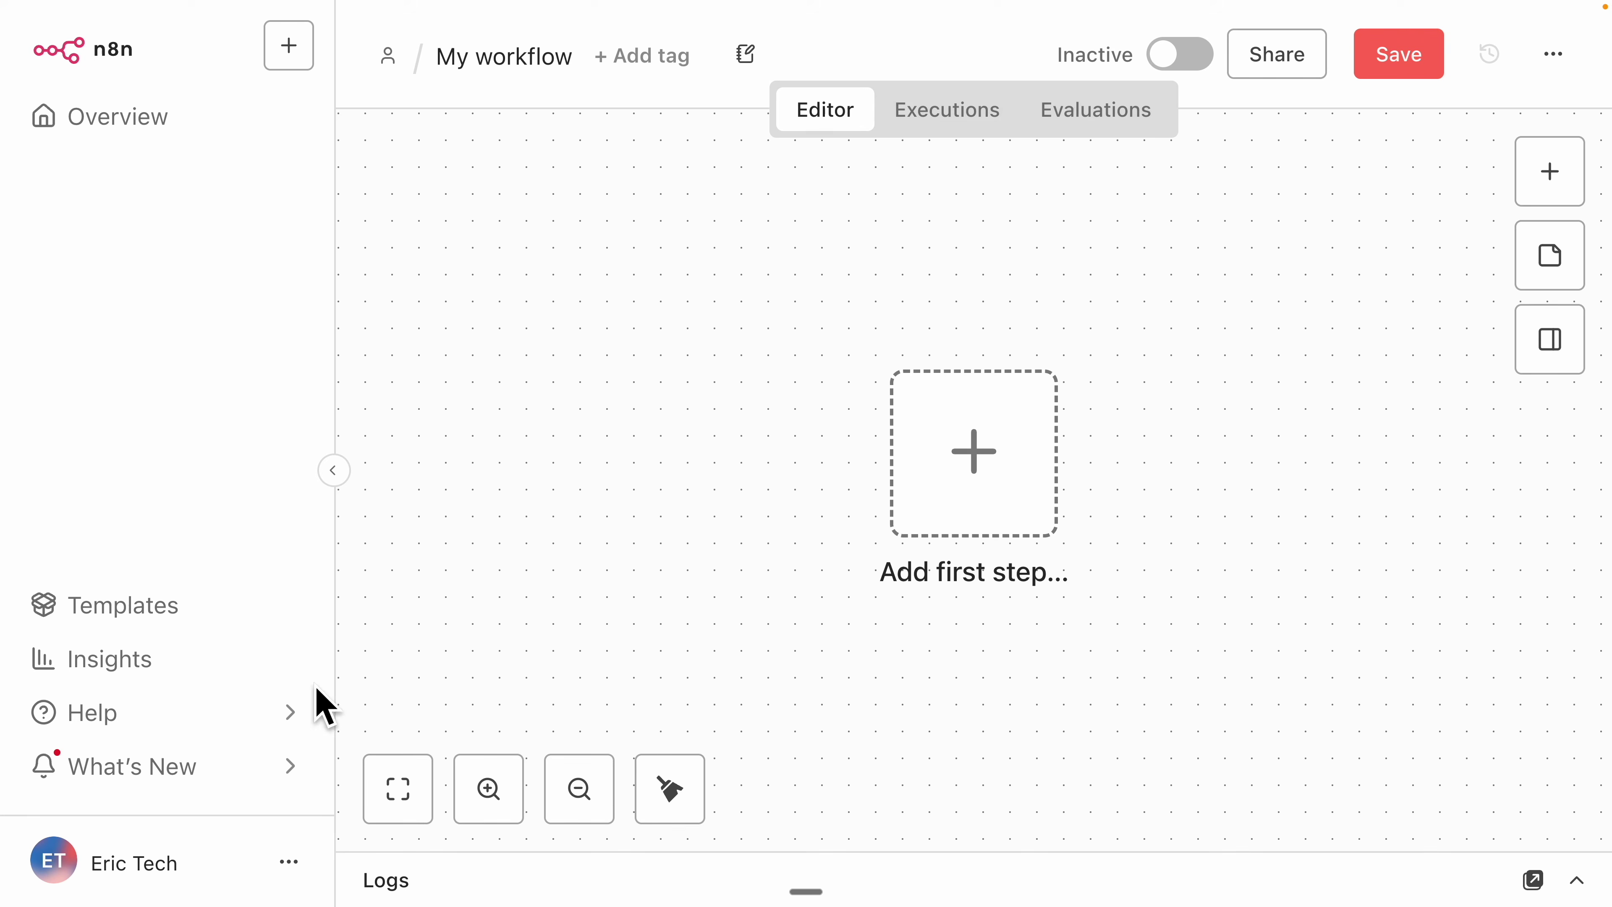
Step: Check the updated n8n instance's version in About n8n and close the information
left_click(230, 714)
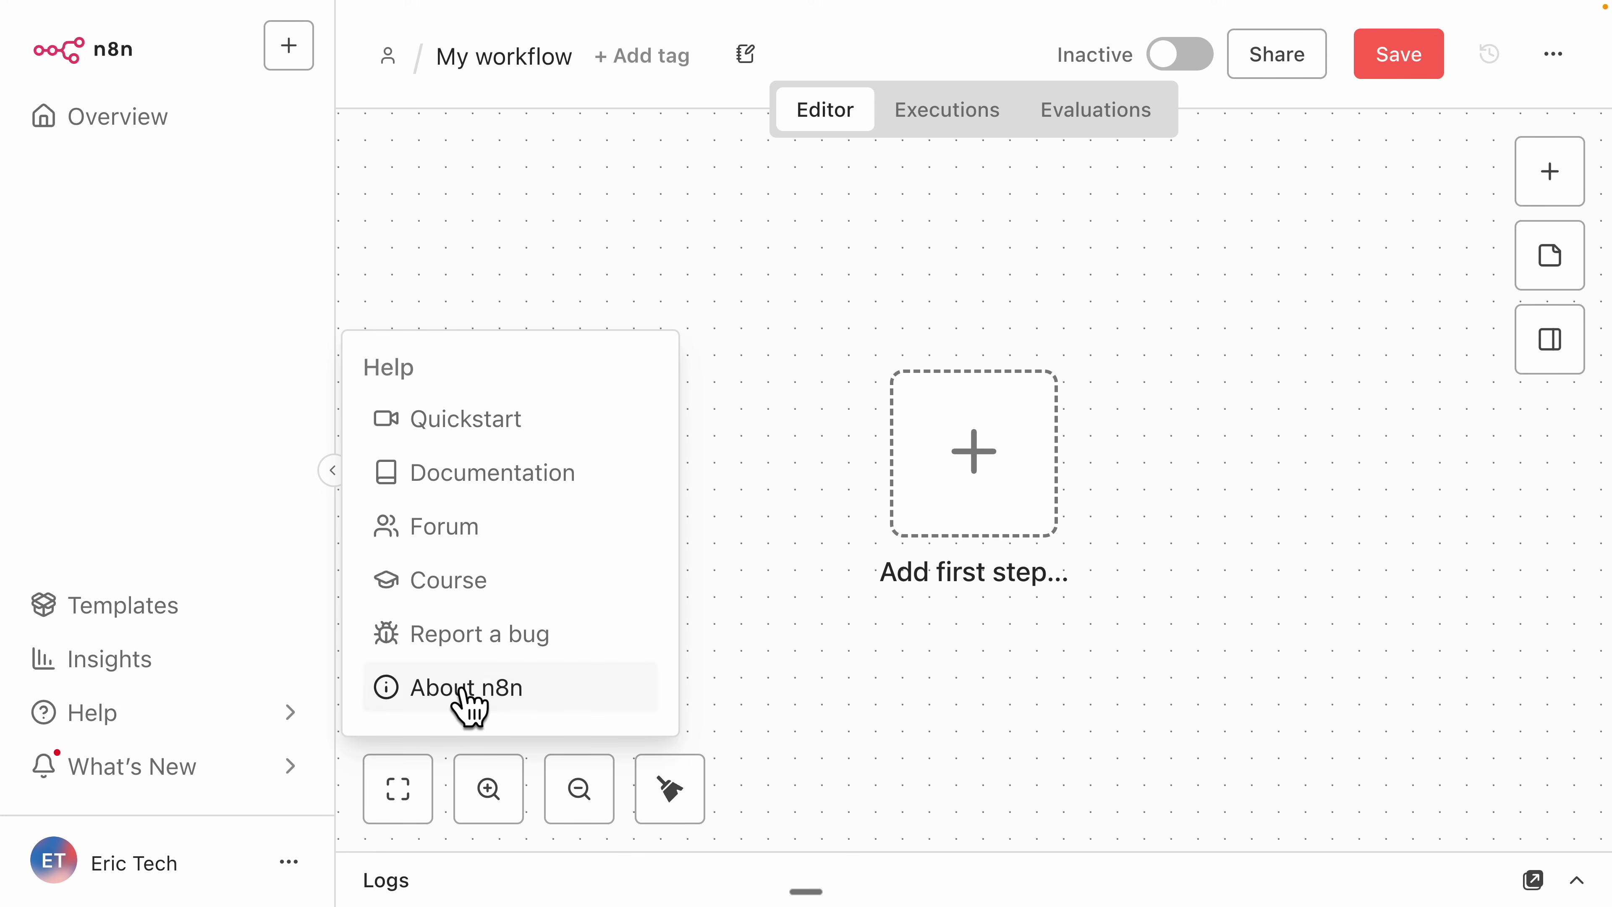
left_click(452, 698)
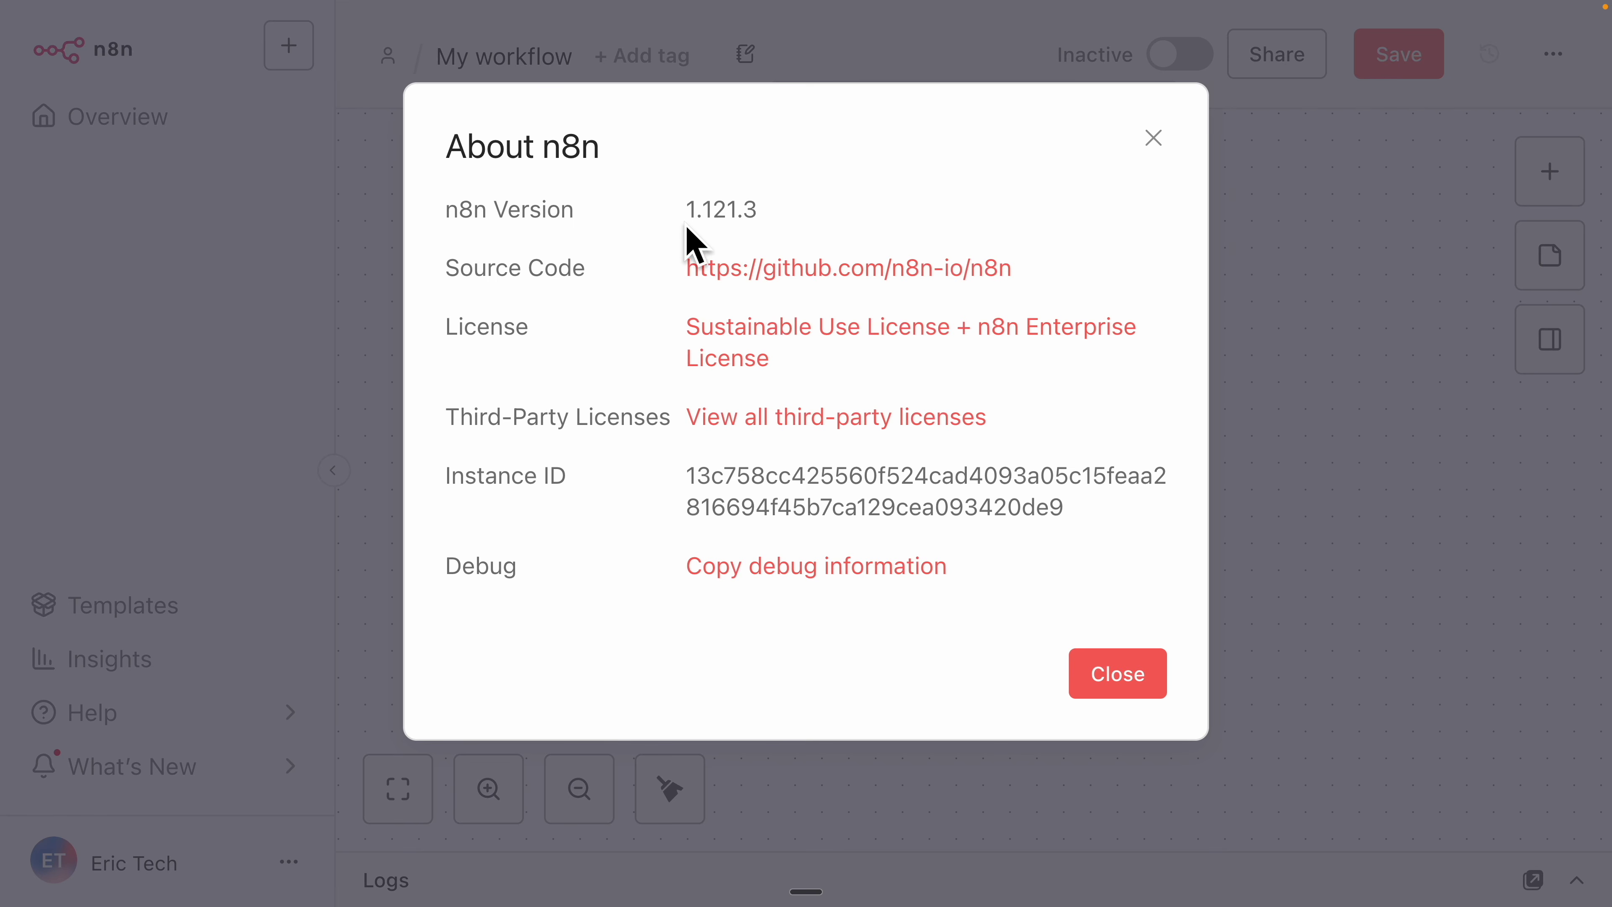
left_click_drag(679, 213, 791, 226)
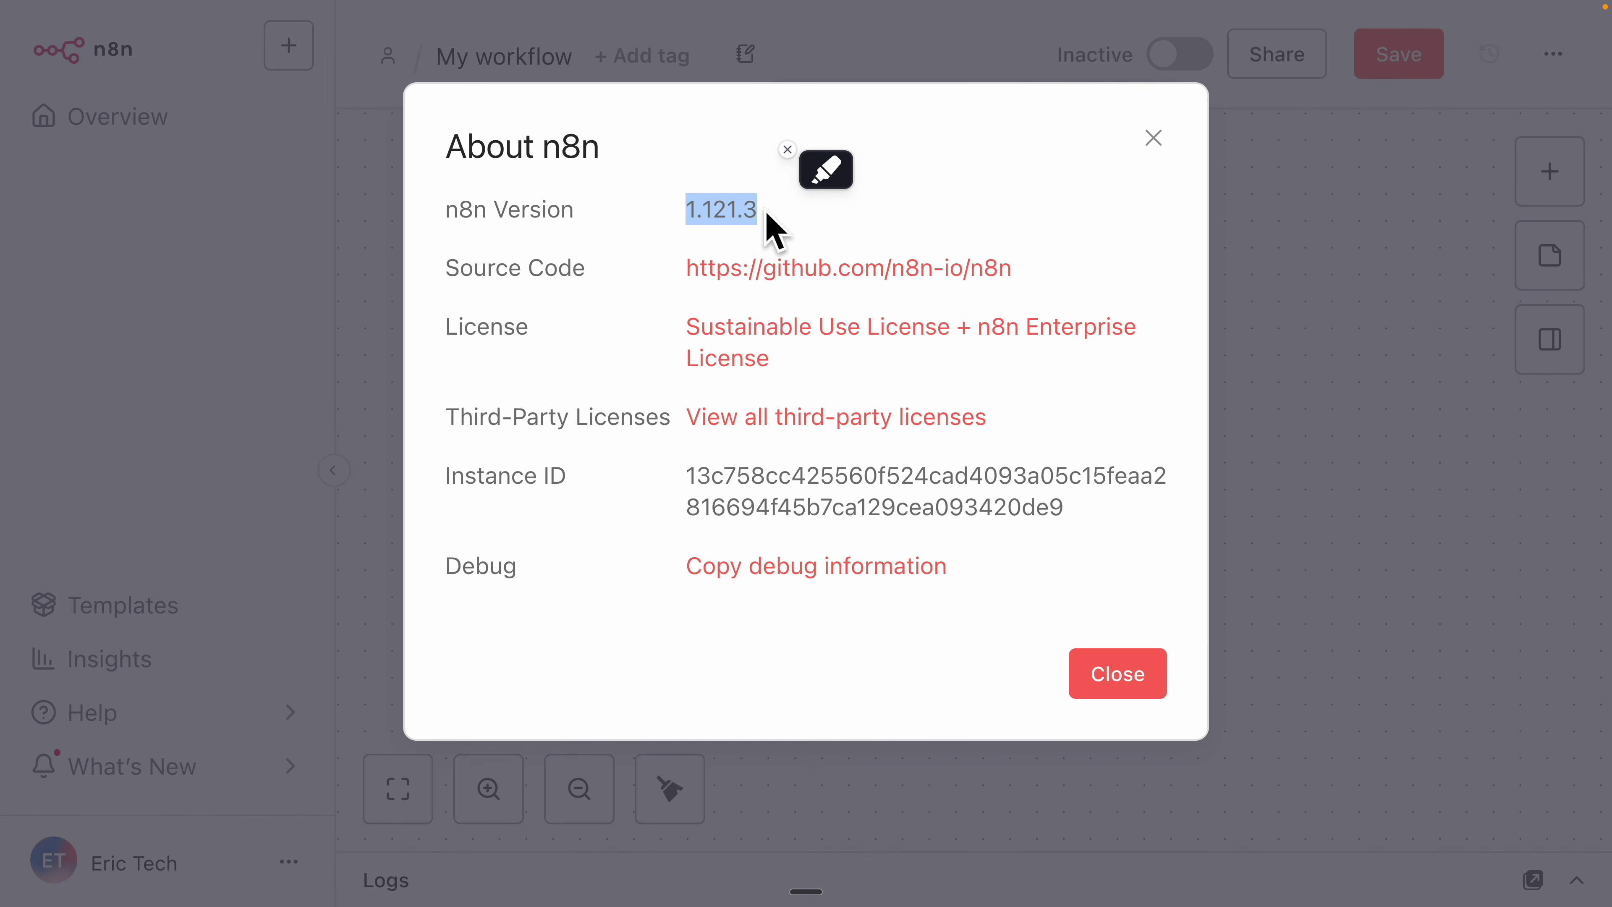
left_click(1151, 140)
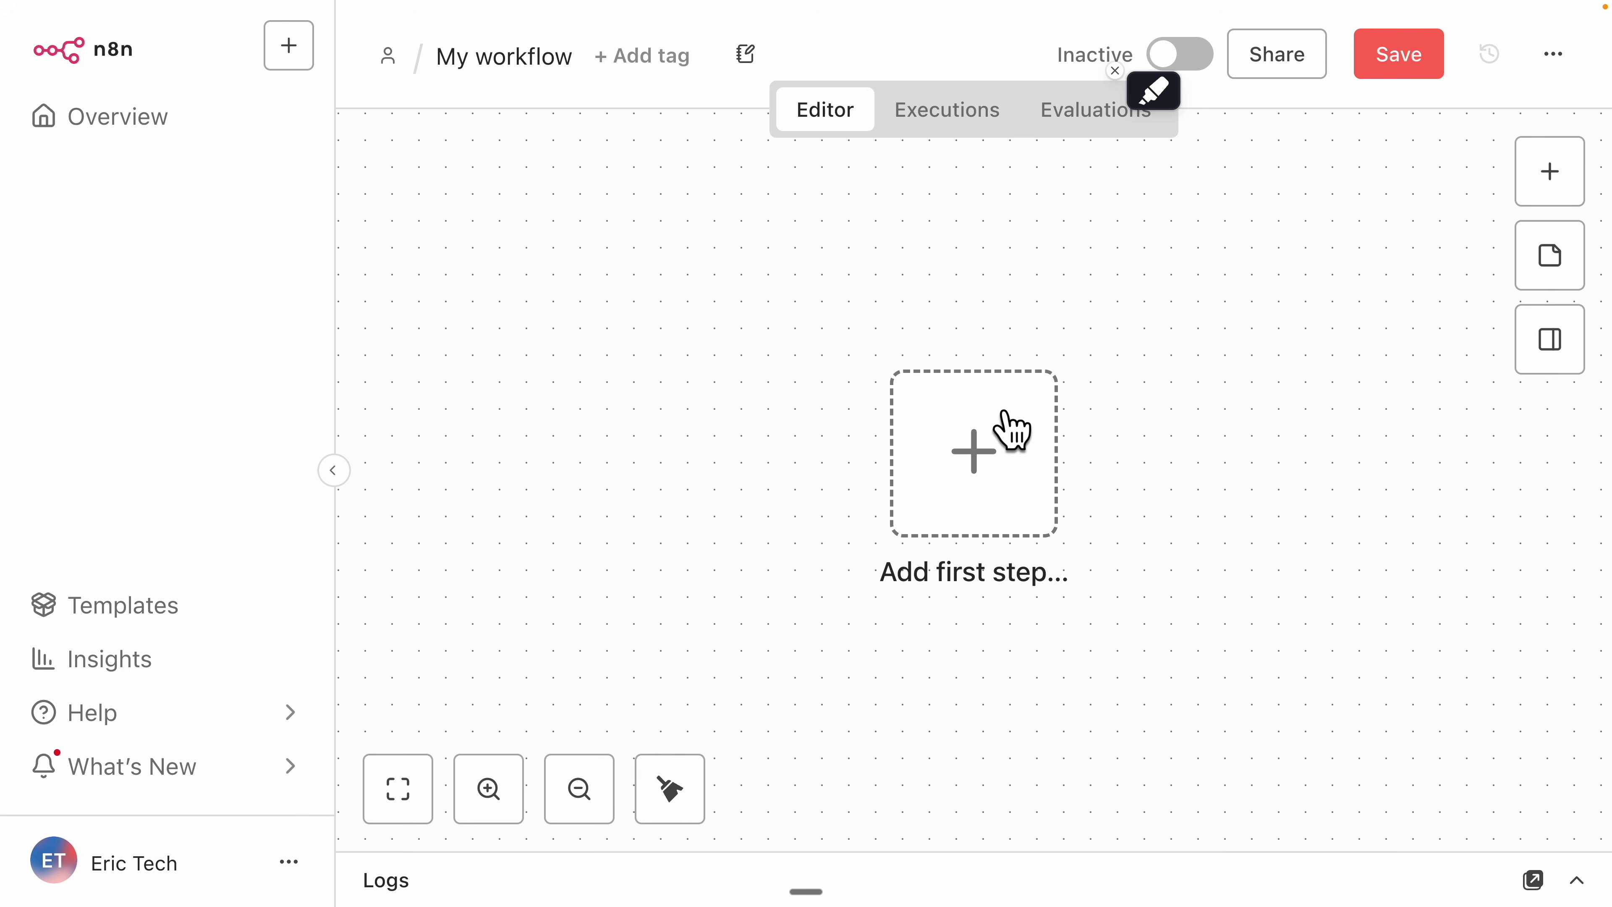
Step: Rename the workflow to test and add a manual trigger as its first step
left_click(526, 58)
type("te")
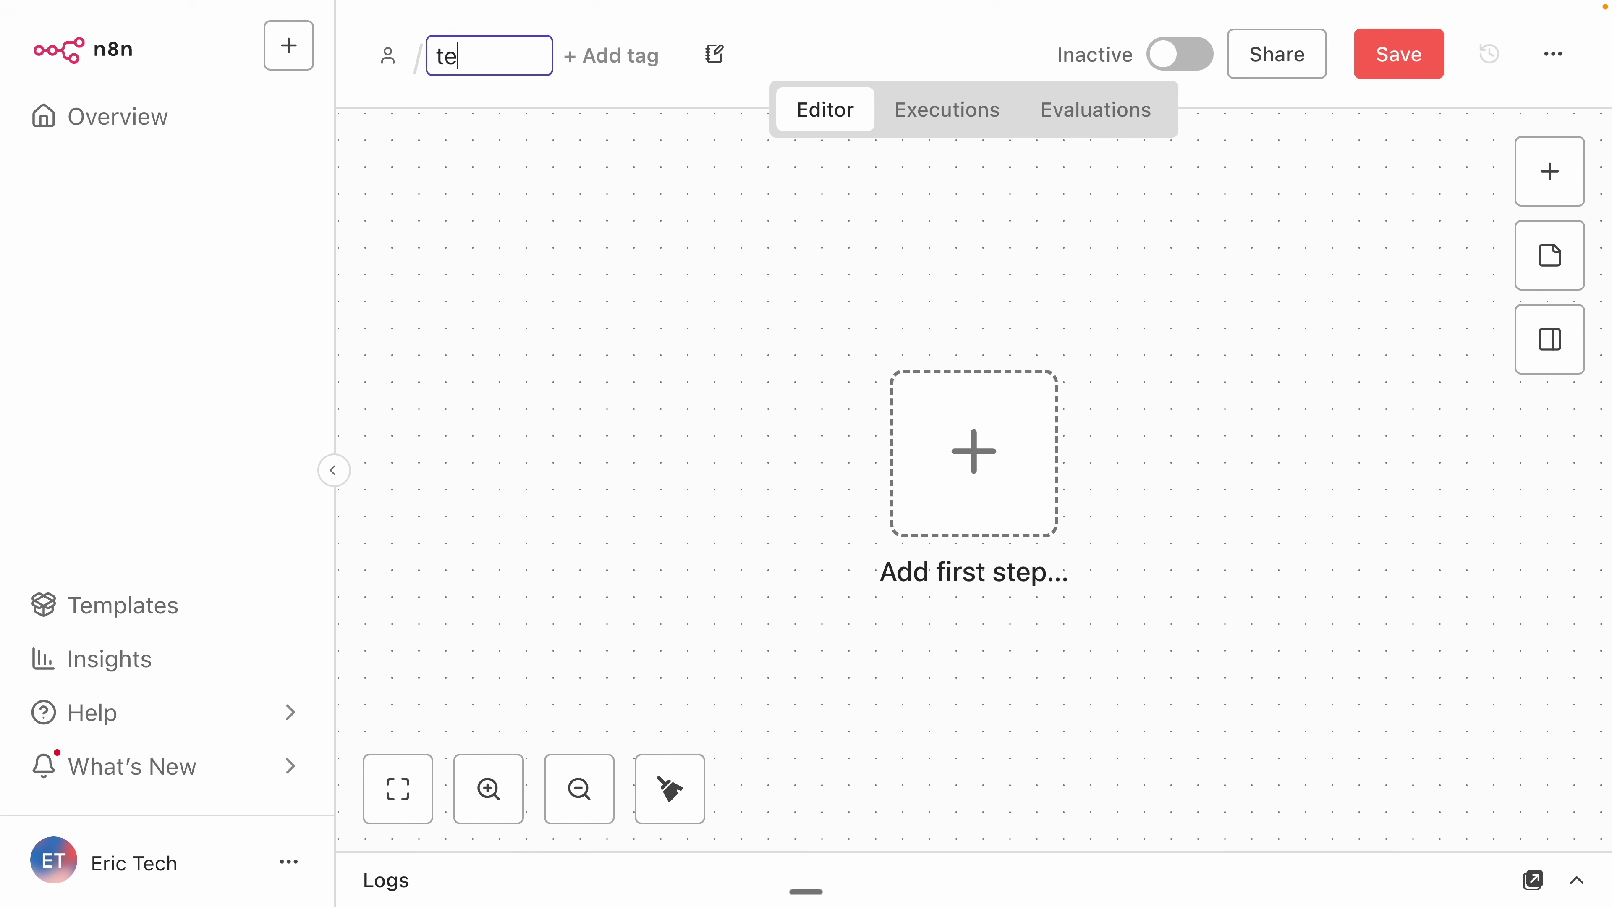
left_click(968, 395)
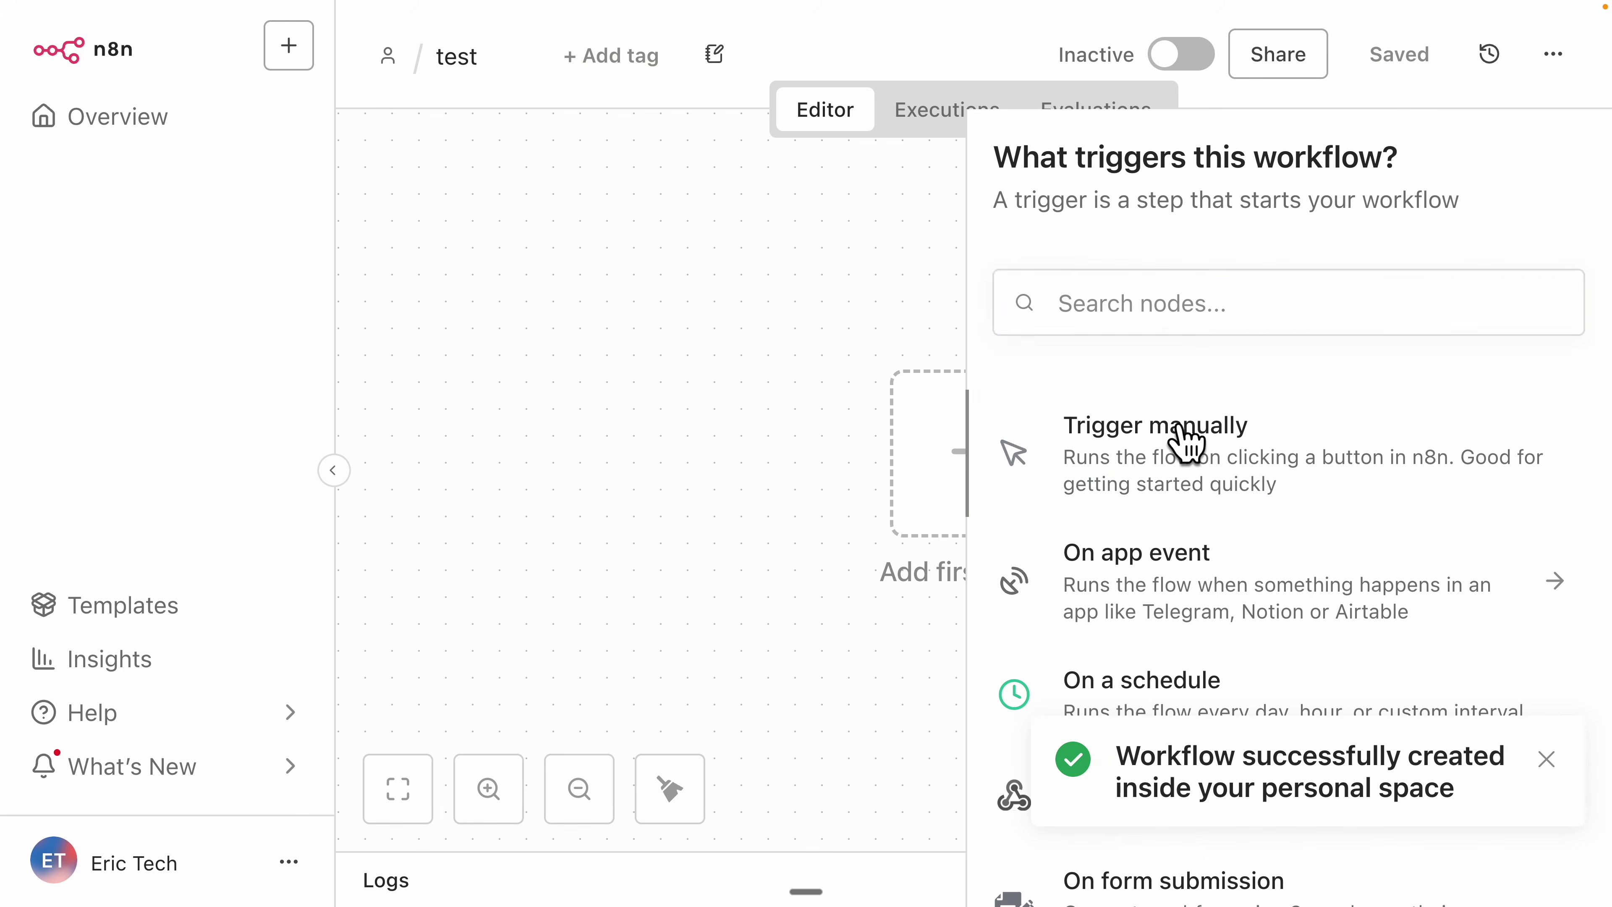
left_click(1181, 438)
Step: Add a Code in JavaScript node after the manual trigger, keeping its default code
left_click(853, 396)
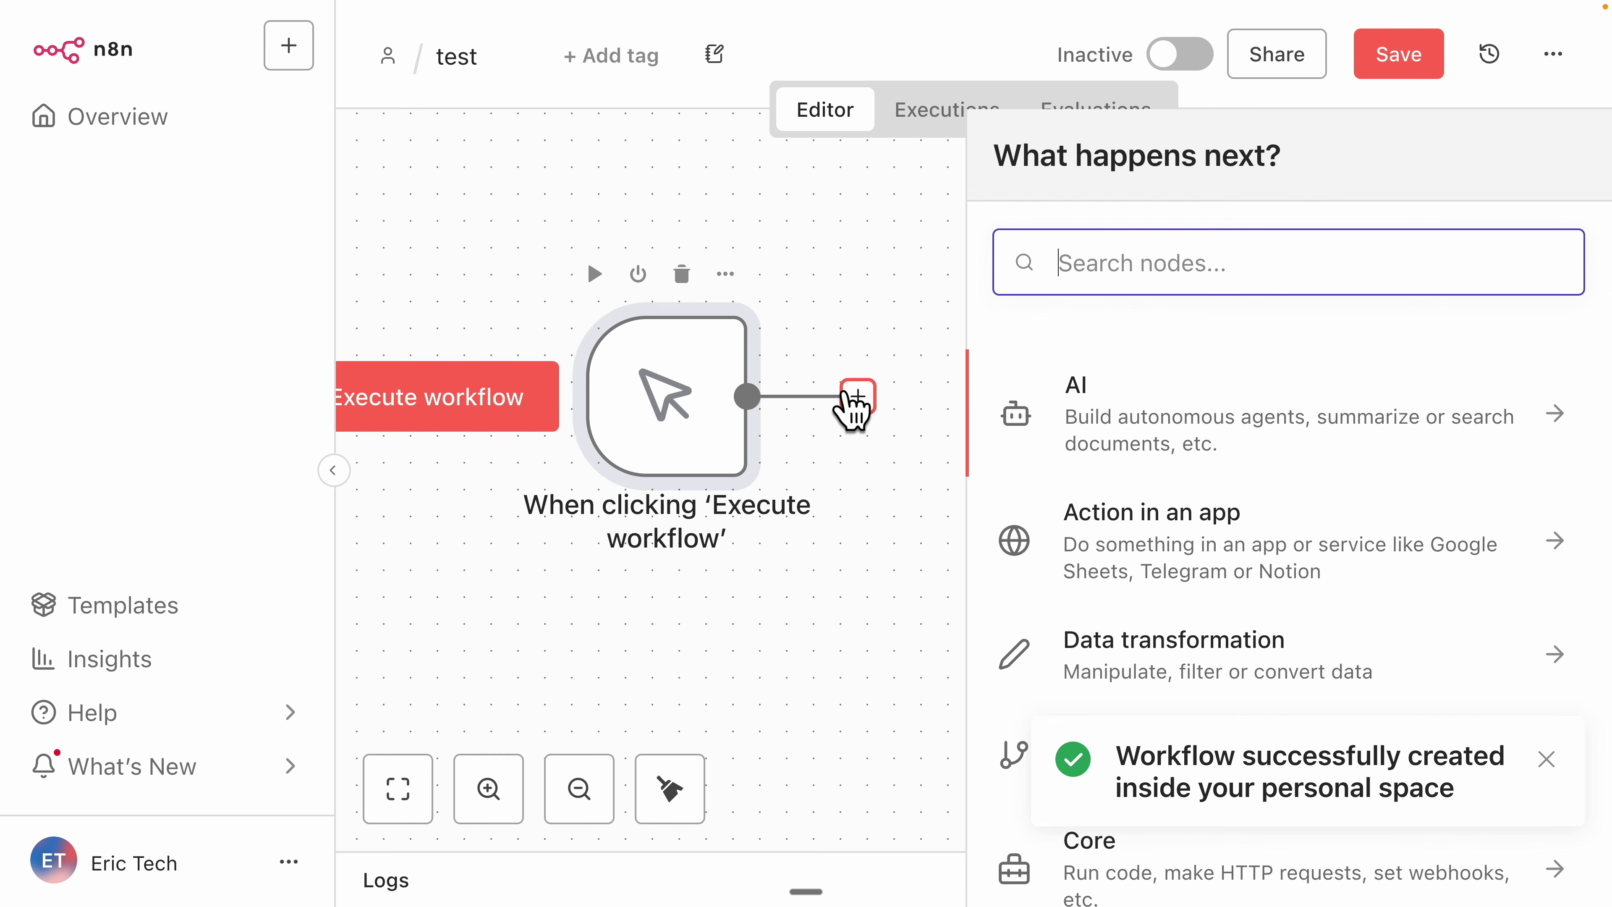
type("java")
left_click(1252, 422)
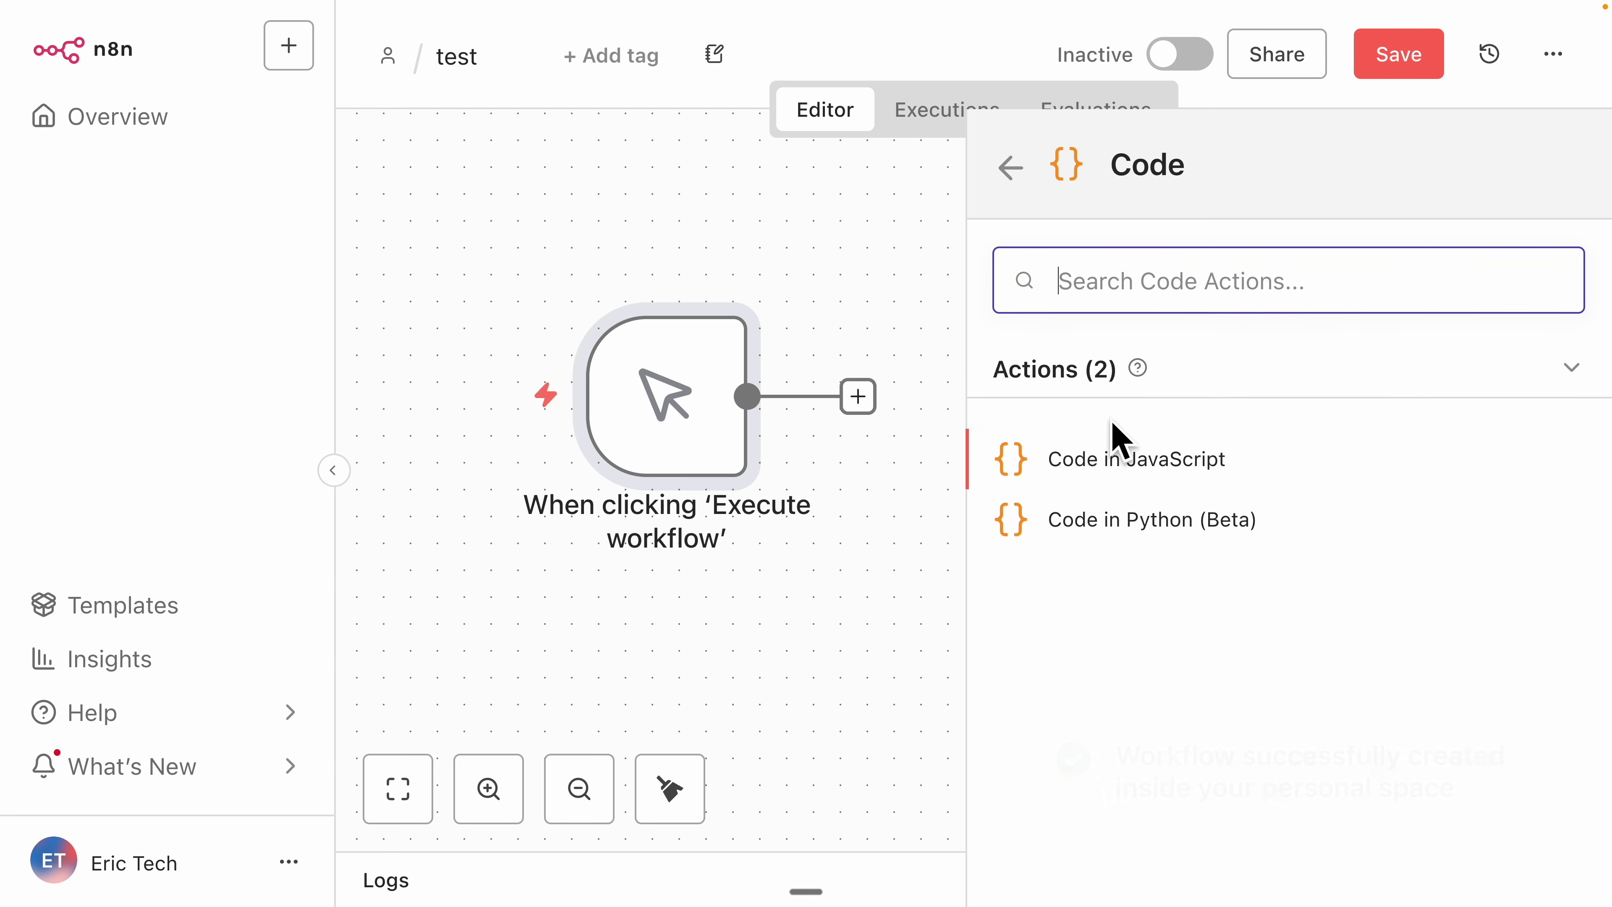
left_click(1110, 467)
left_click(1548, 65)
Step: Save the test workflow and execute it
left_click(1392, 69)
left_click(1323, 784)
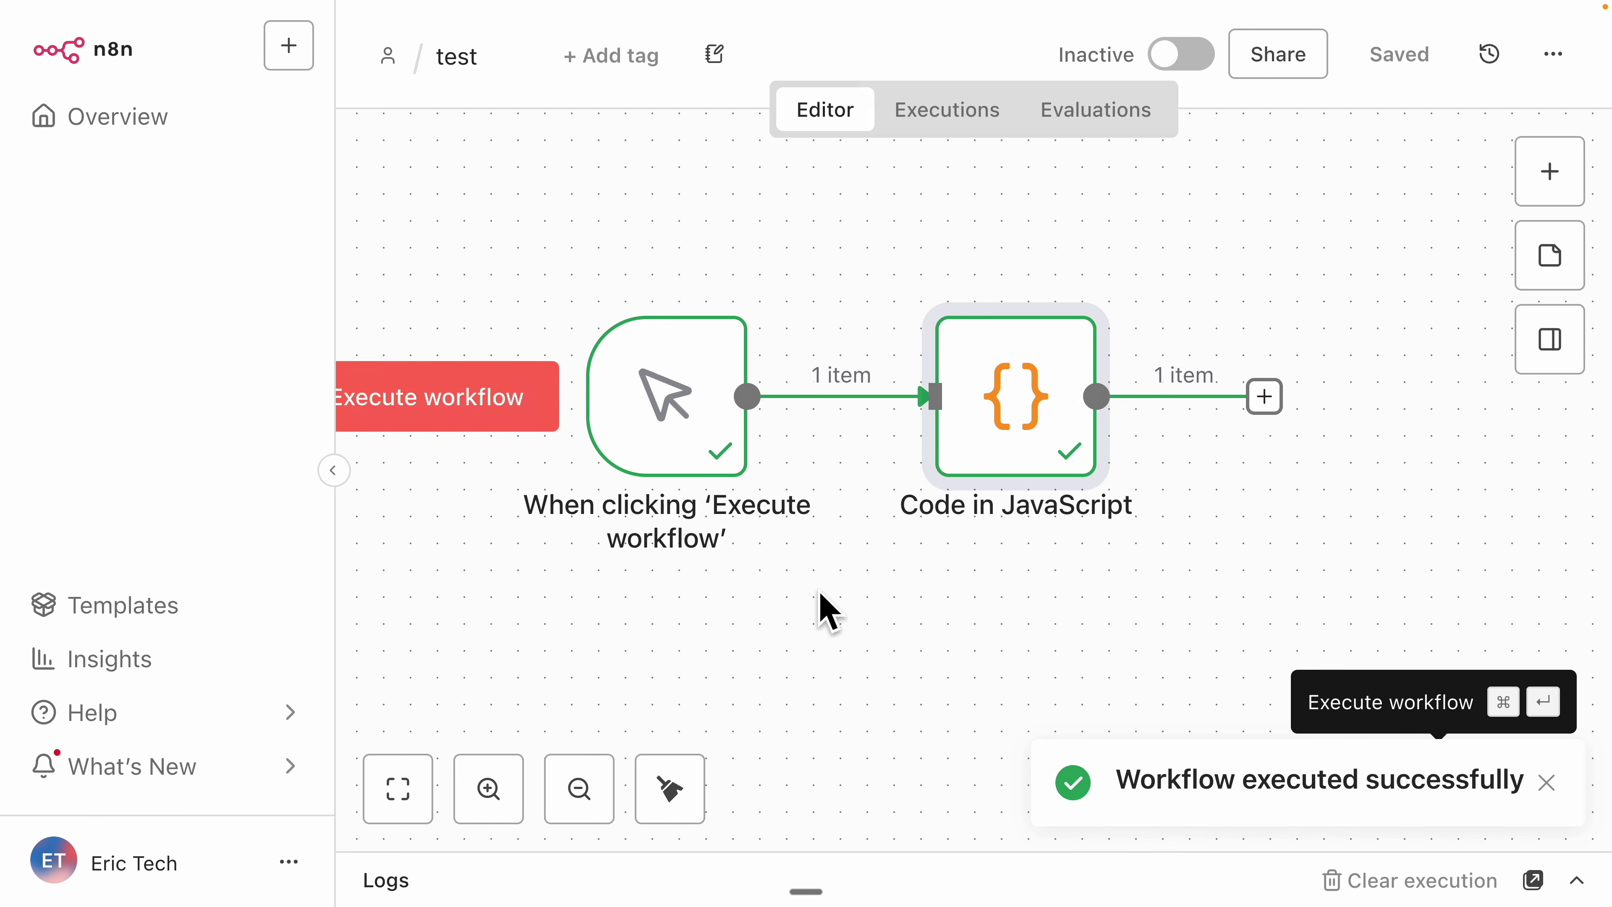
Step: Return to the n8n workflows overview and sign out of the account
left_click(122, 130)
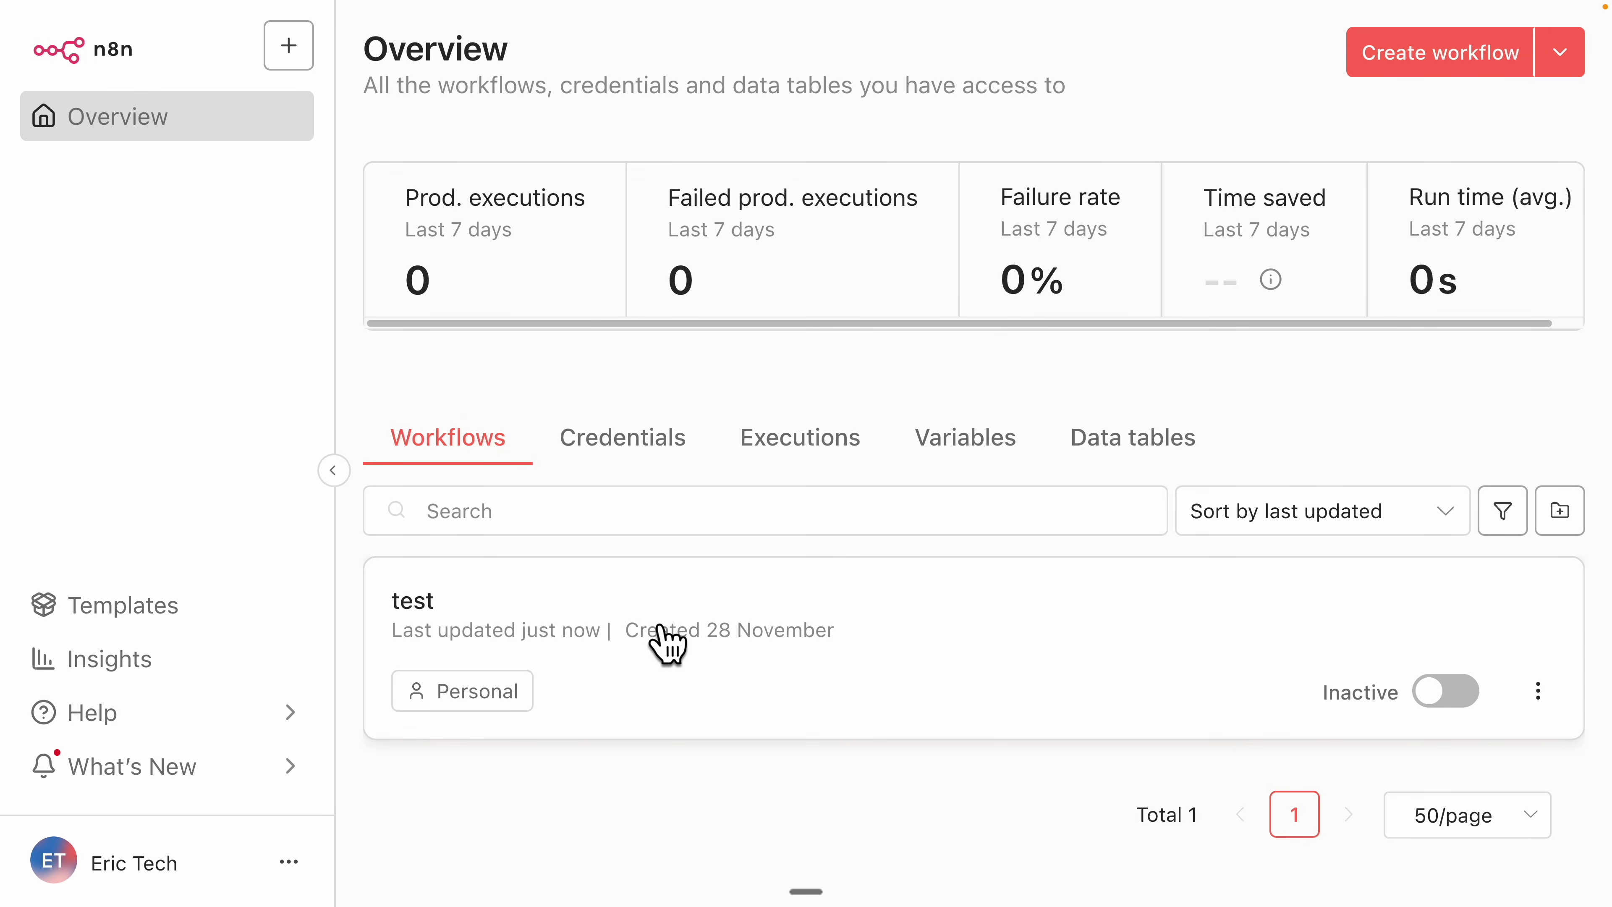
left_click(288, 862)
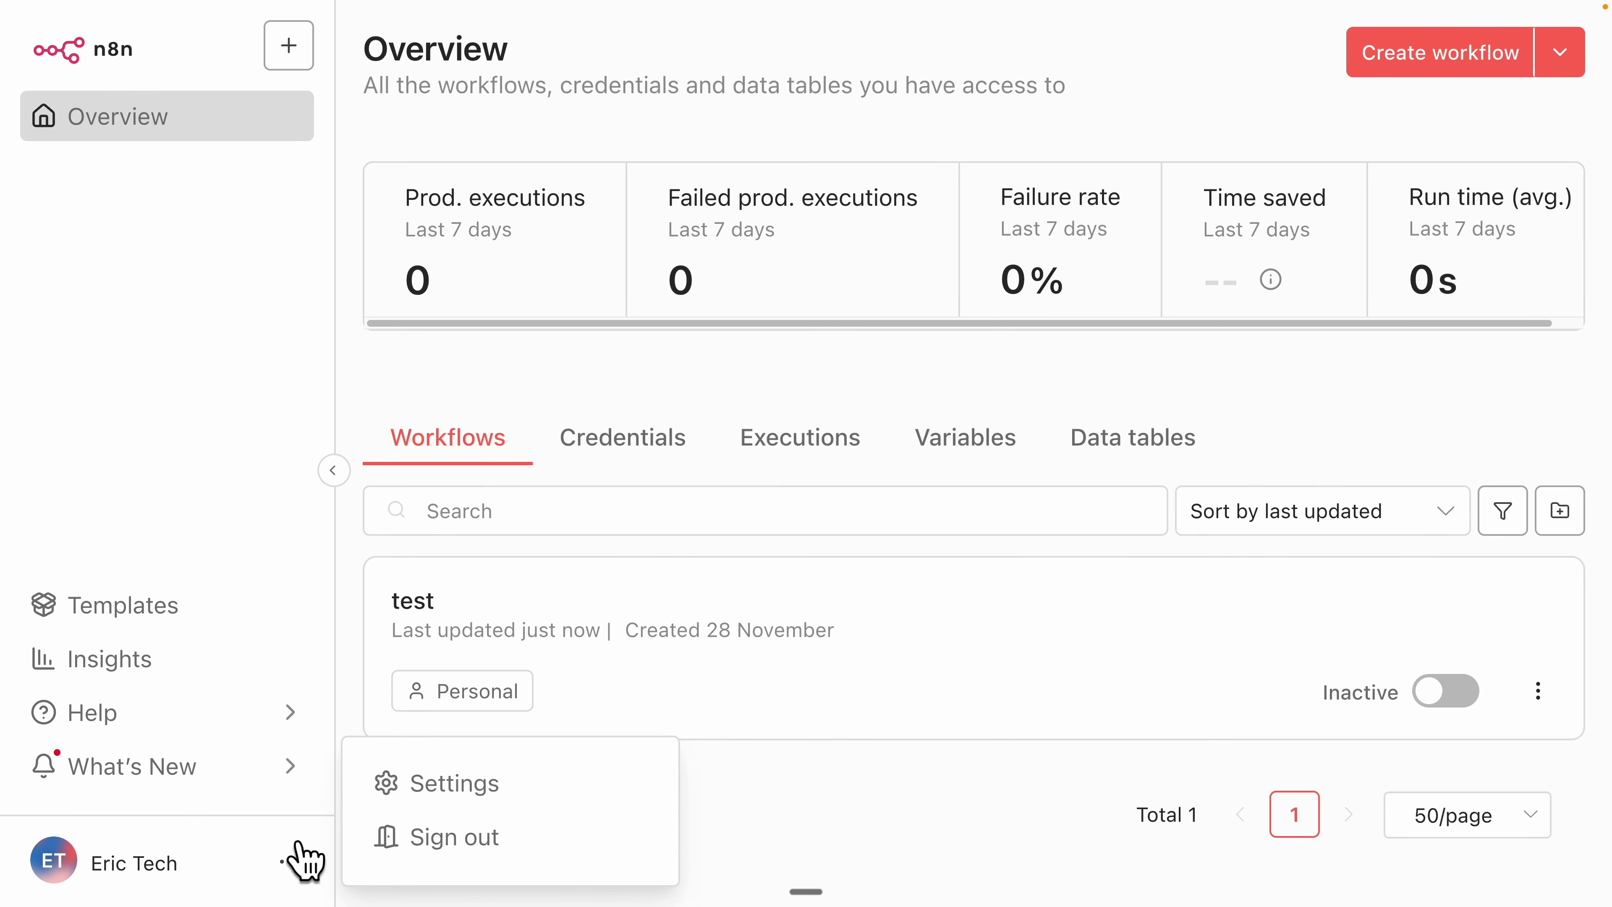
left_click(442, 837)
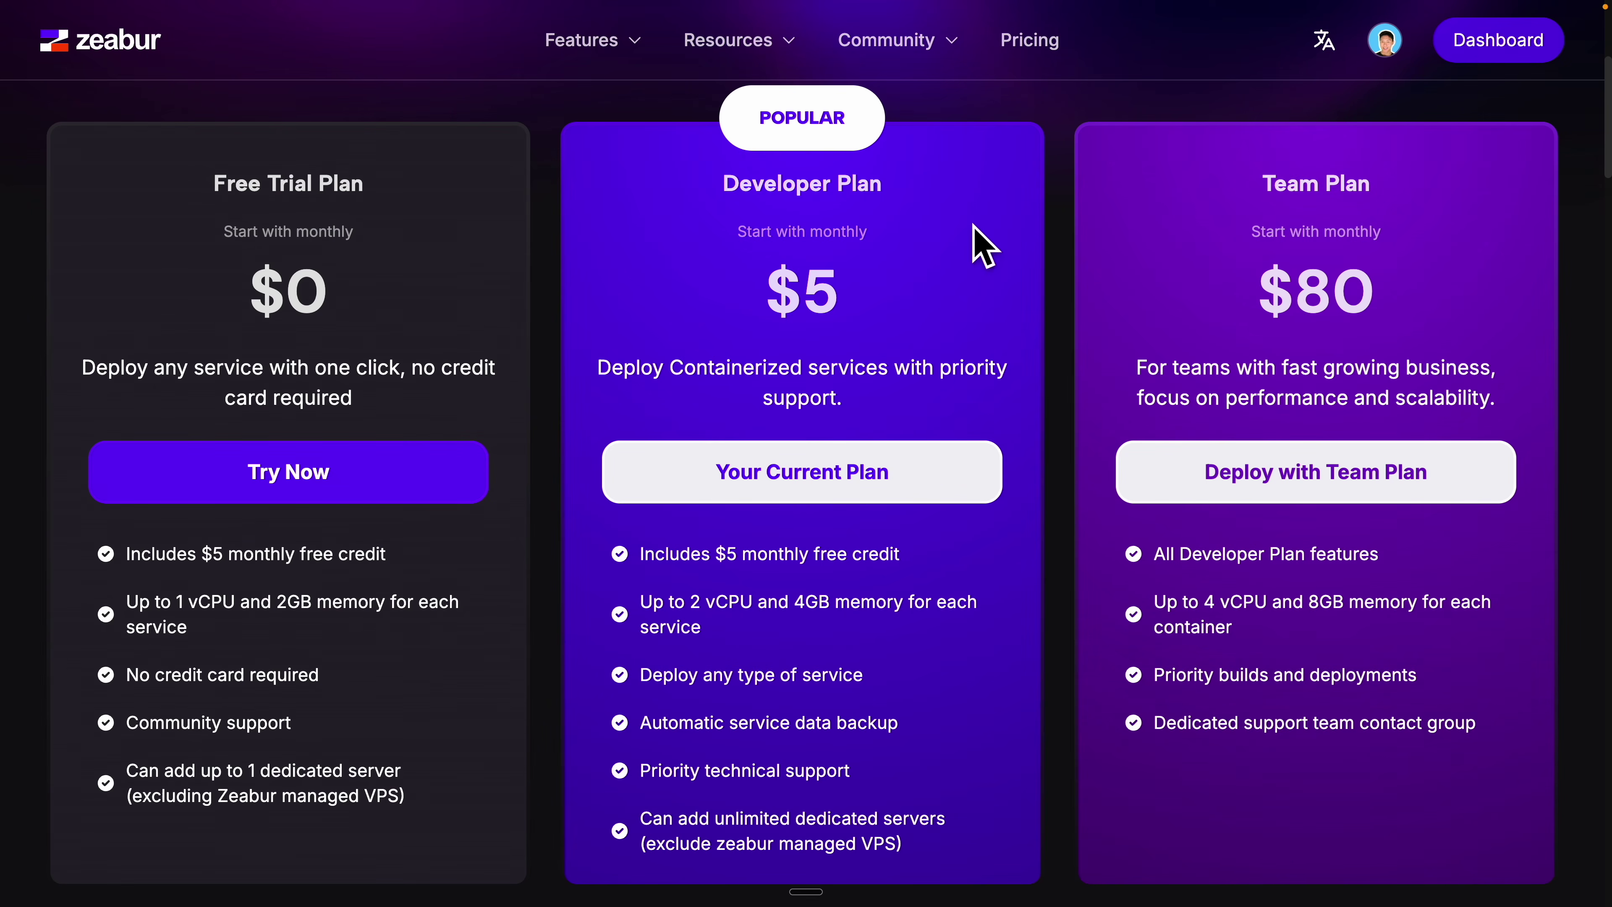
Step: Review Zeabur's Developer Plan and the n8n service's networking domains, memory metrics, backup list and Docker image source settings
triple_click(735, 205)
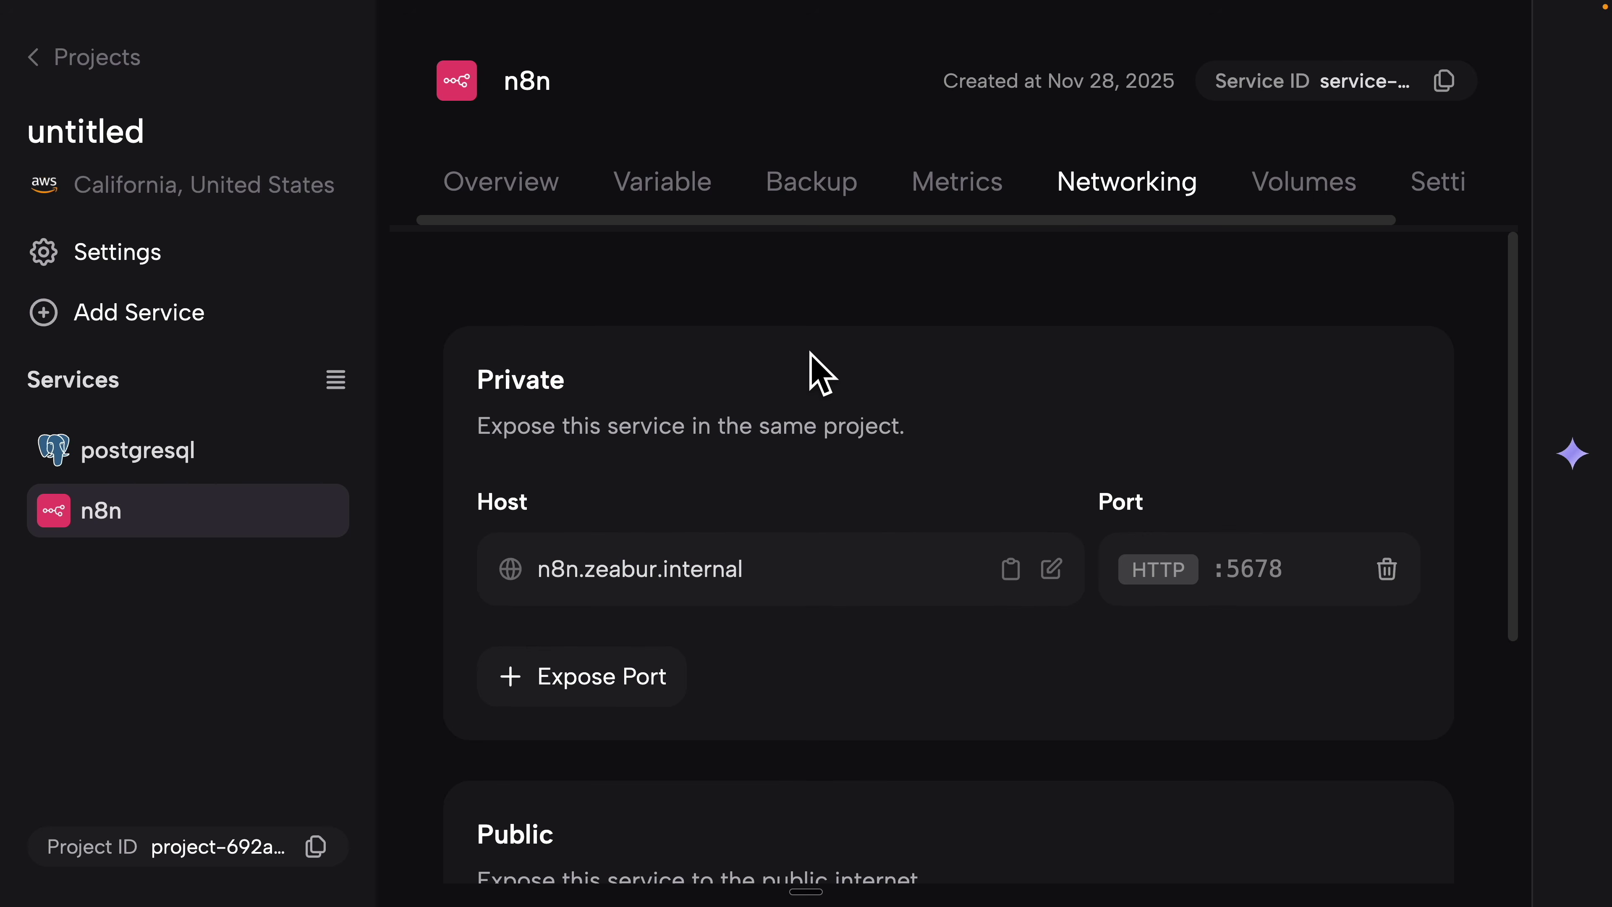
scroll(817, 380, "down", 6)
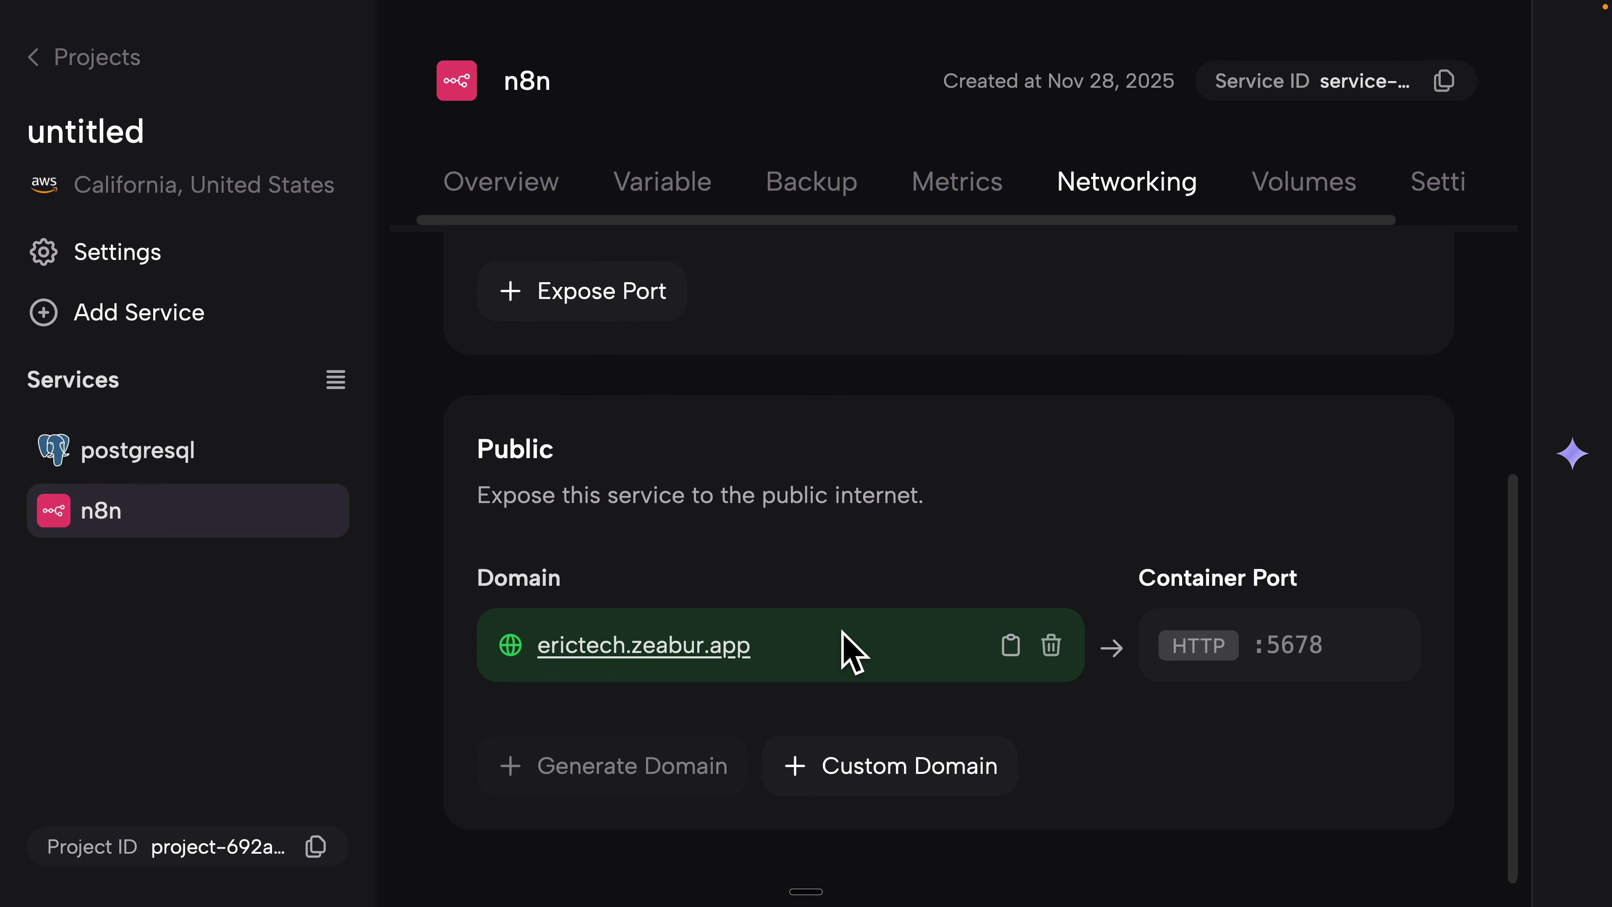
left_click(943, 206)
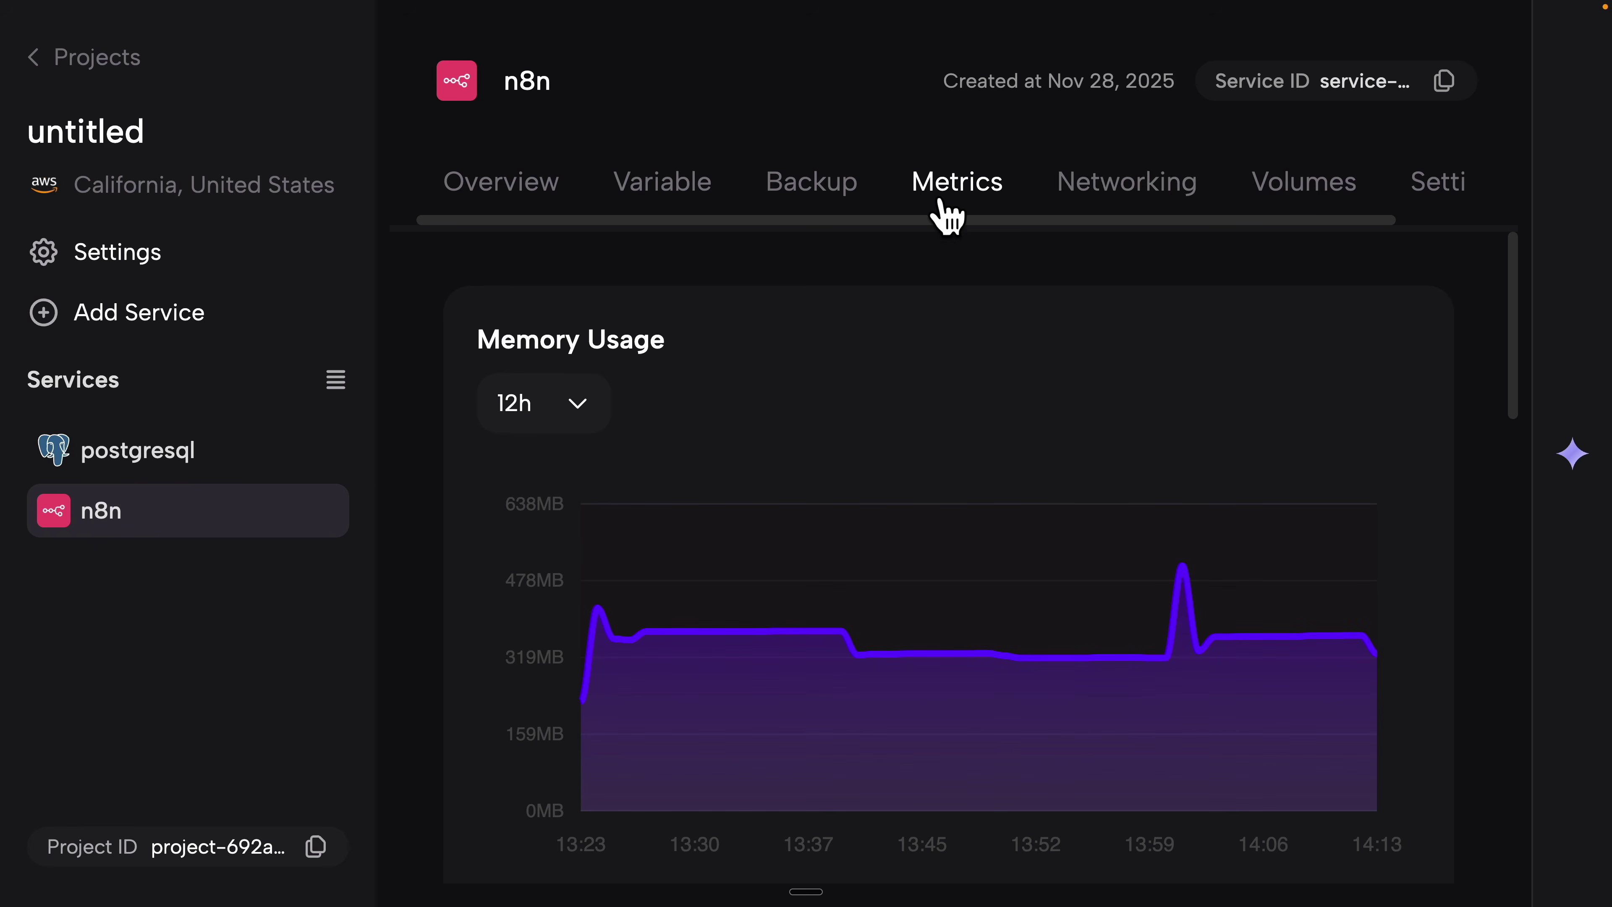
left_click(806, 202)
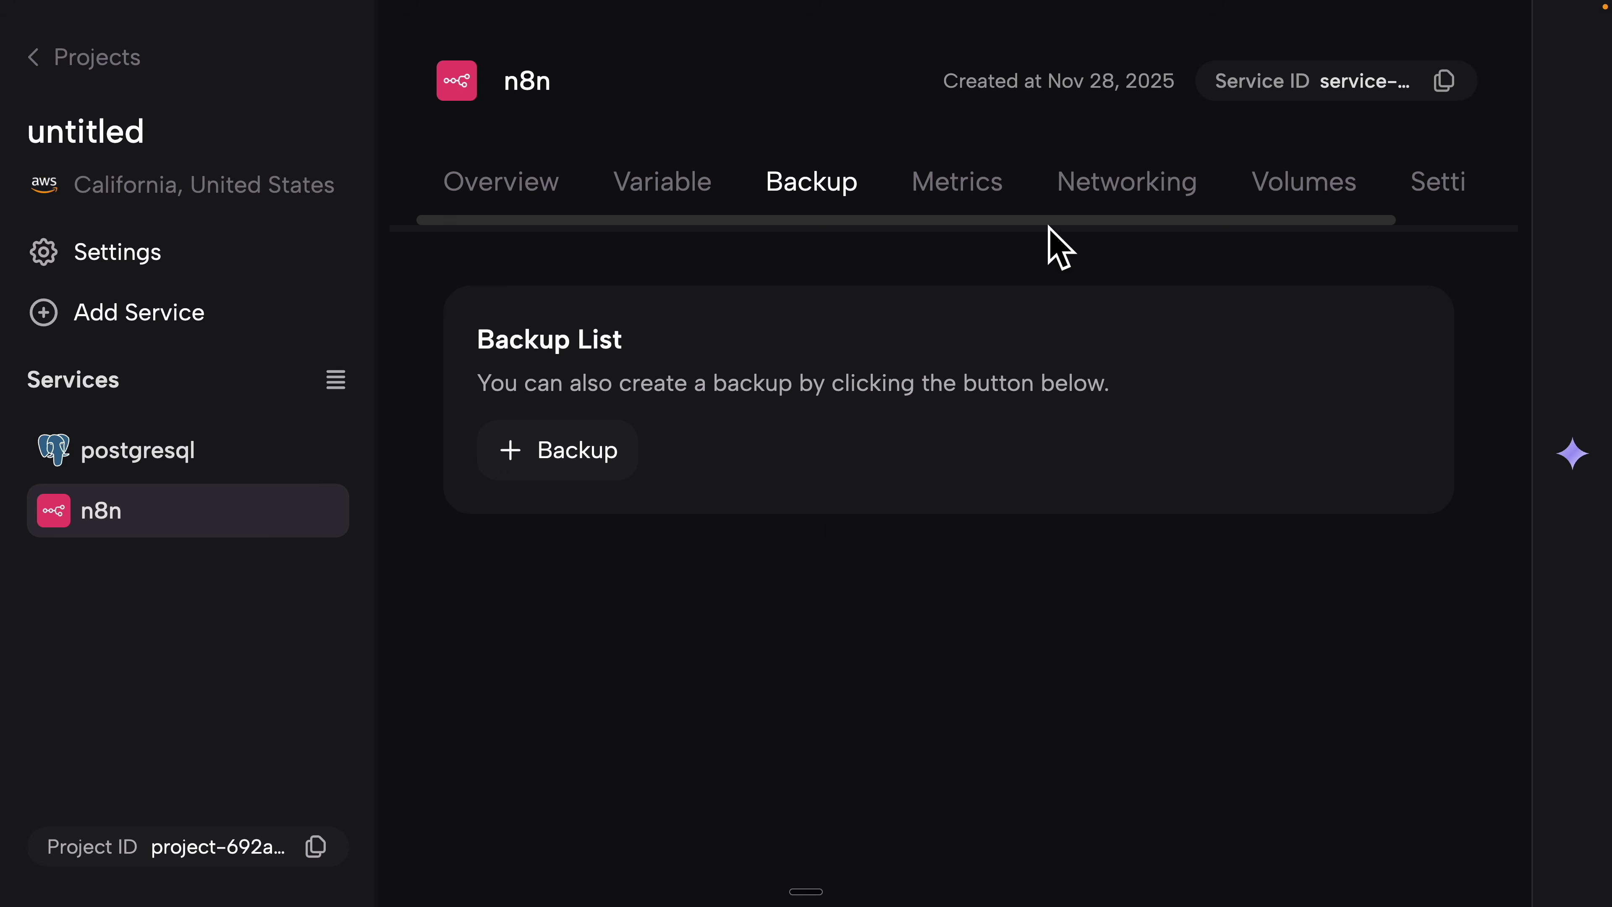
left_click(1437, 182)
scroll(976, 543, "down", 6)
scroll(990, 551, "down", 5)
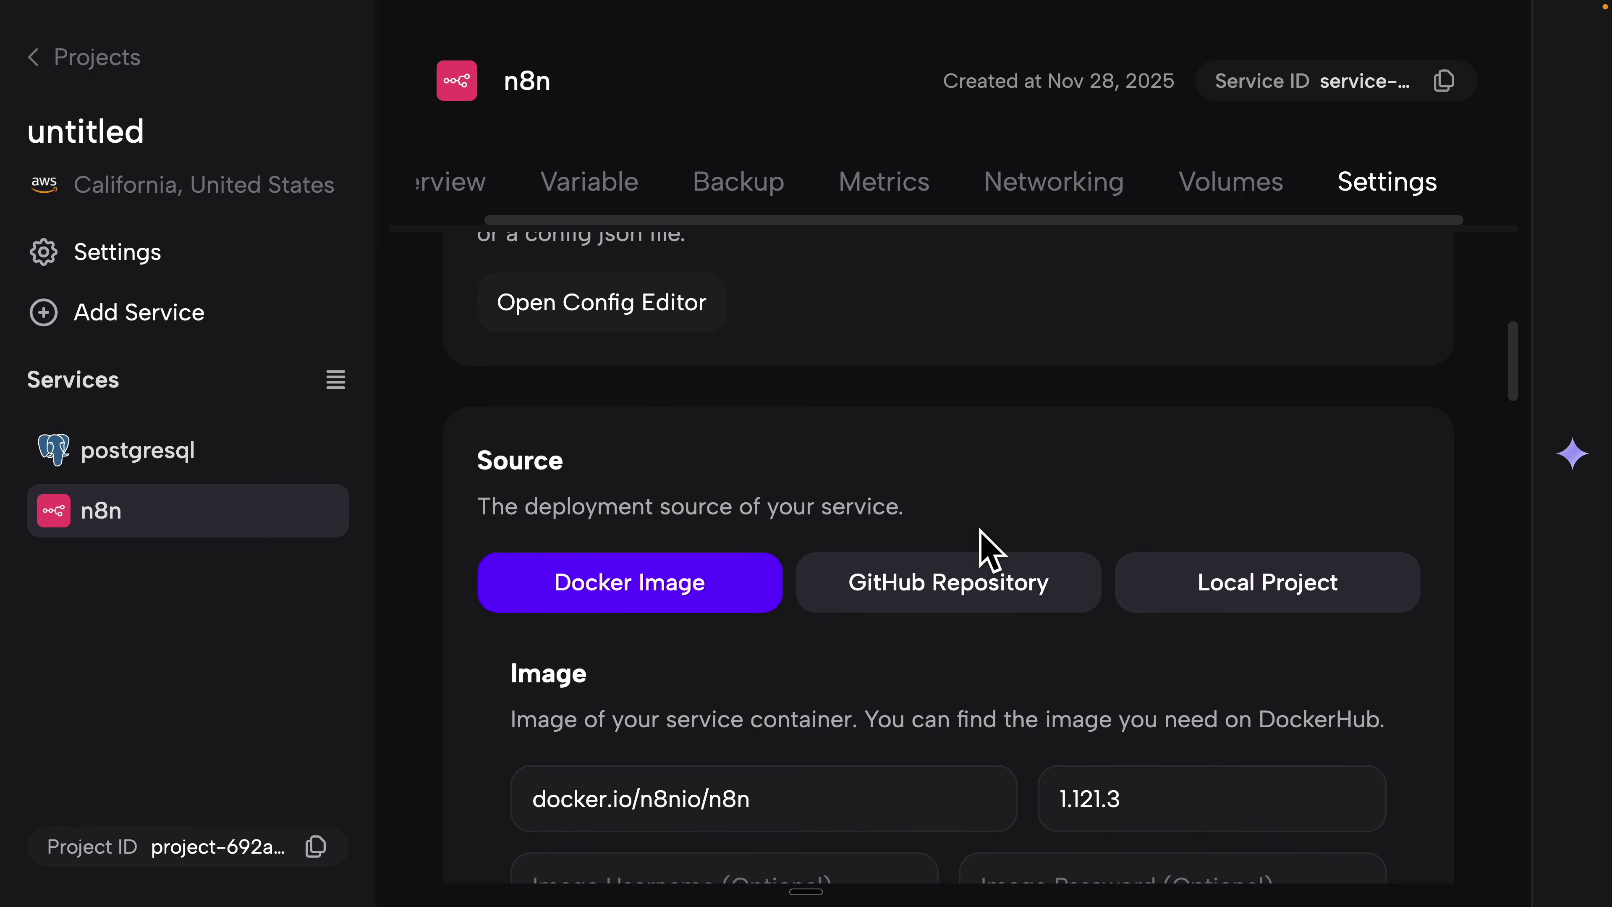